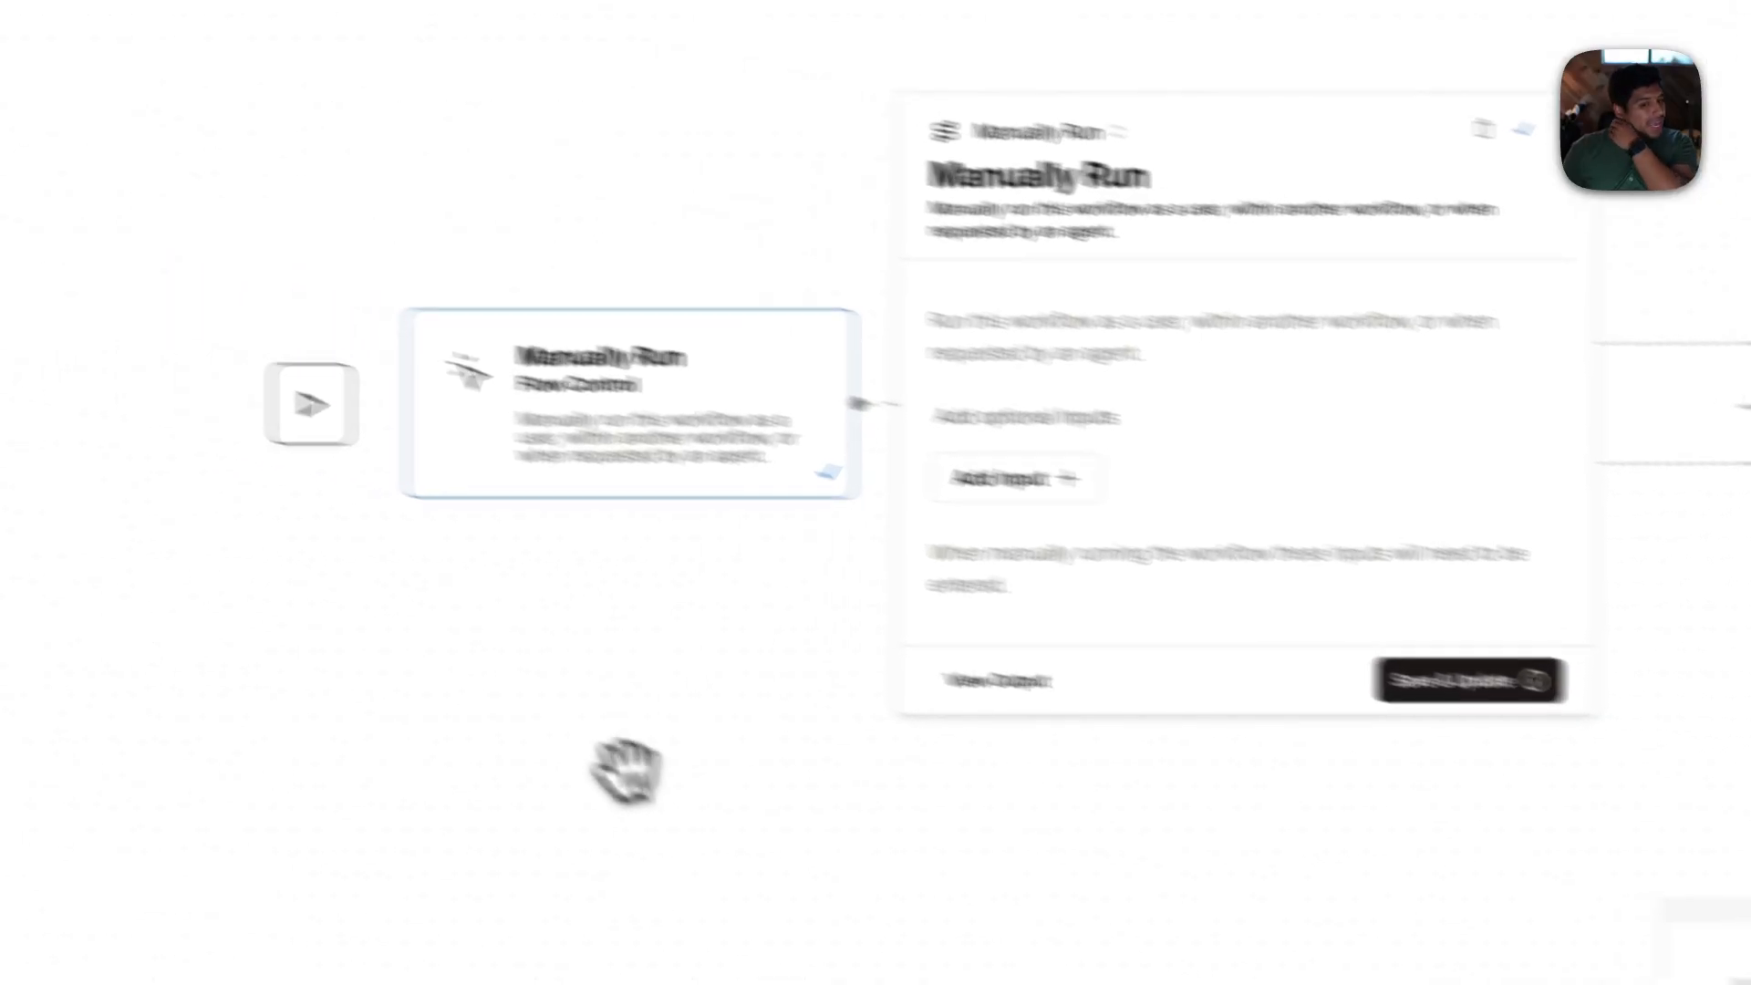
Create a new workflow in Demo Project and name it "Will call another workflow"
click(331, 725)
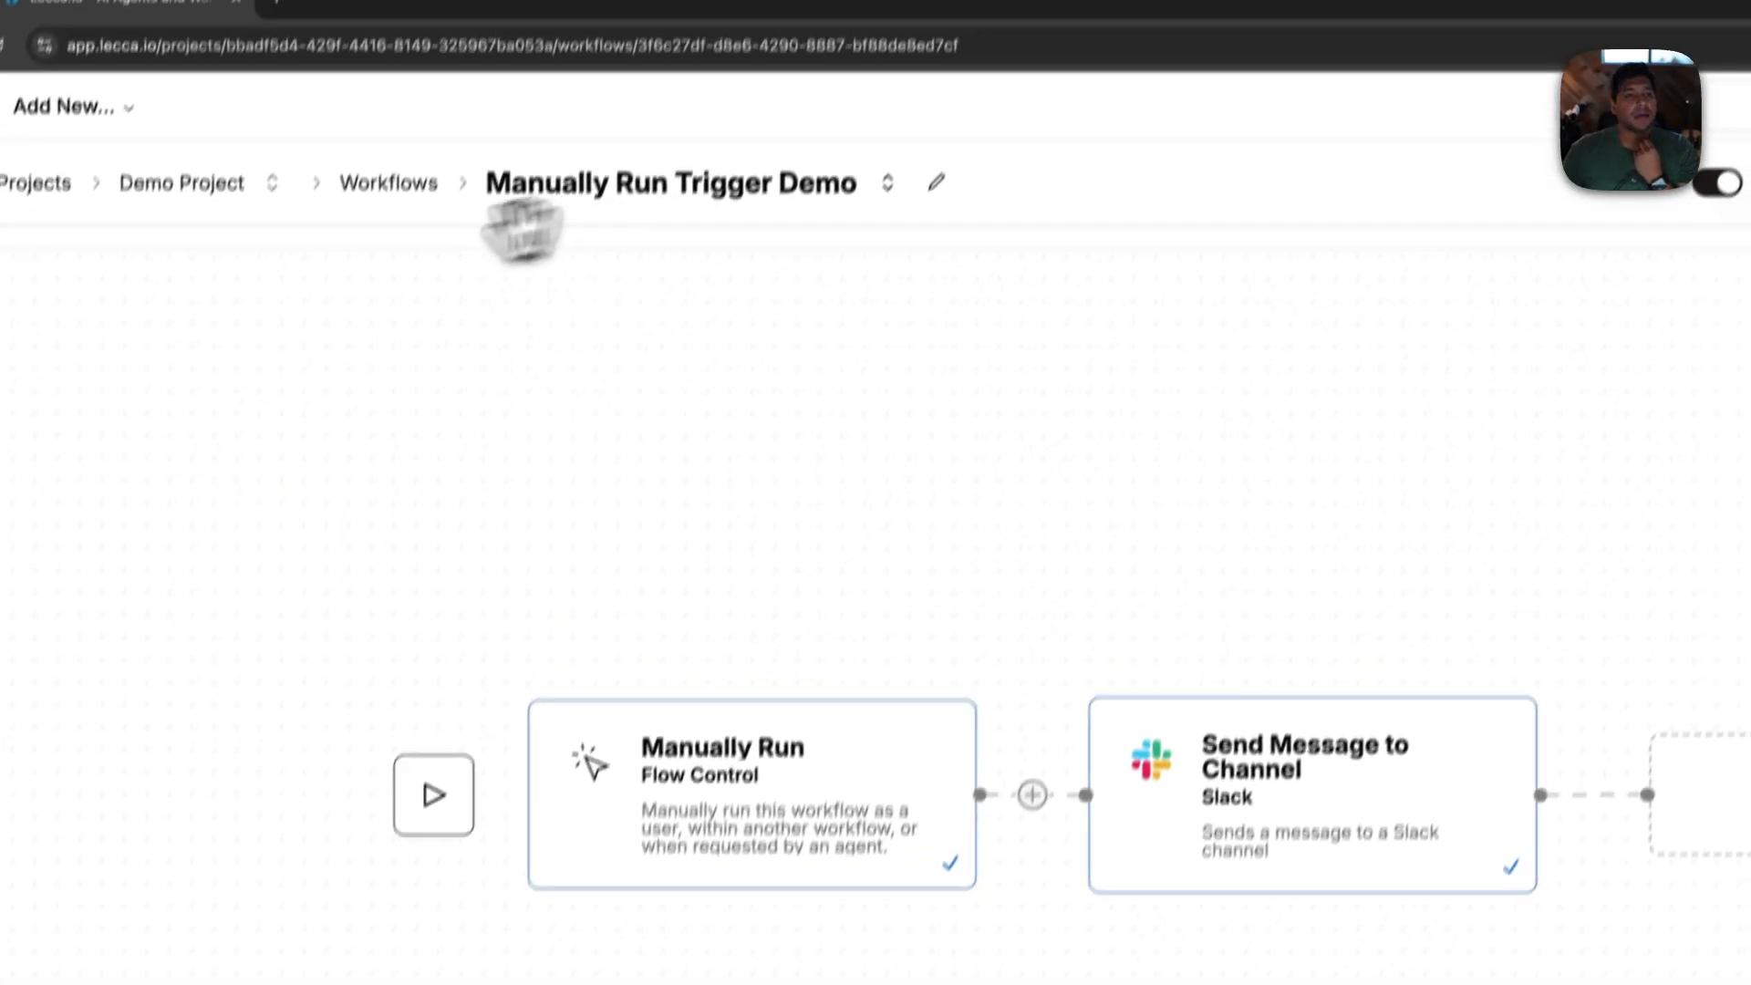
click(361, 245)
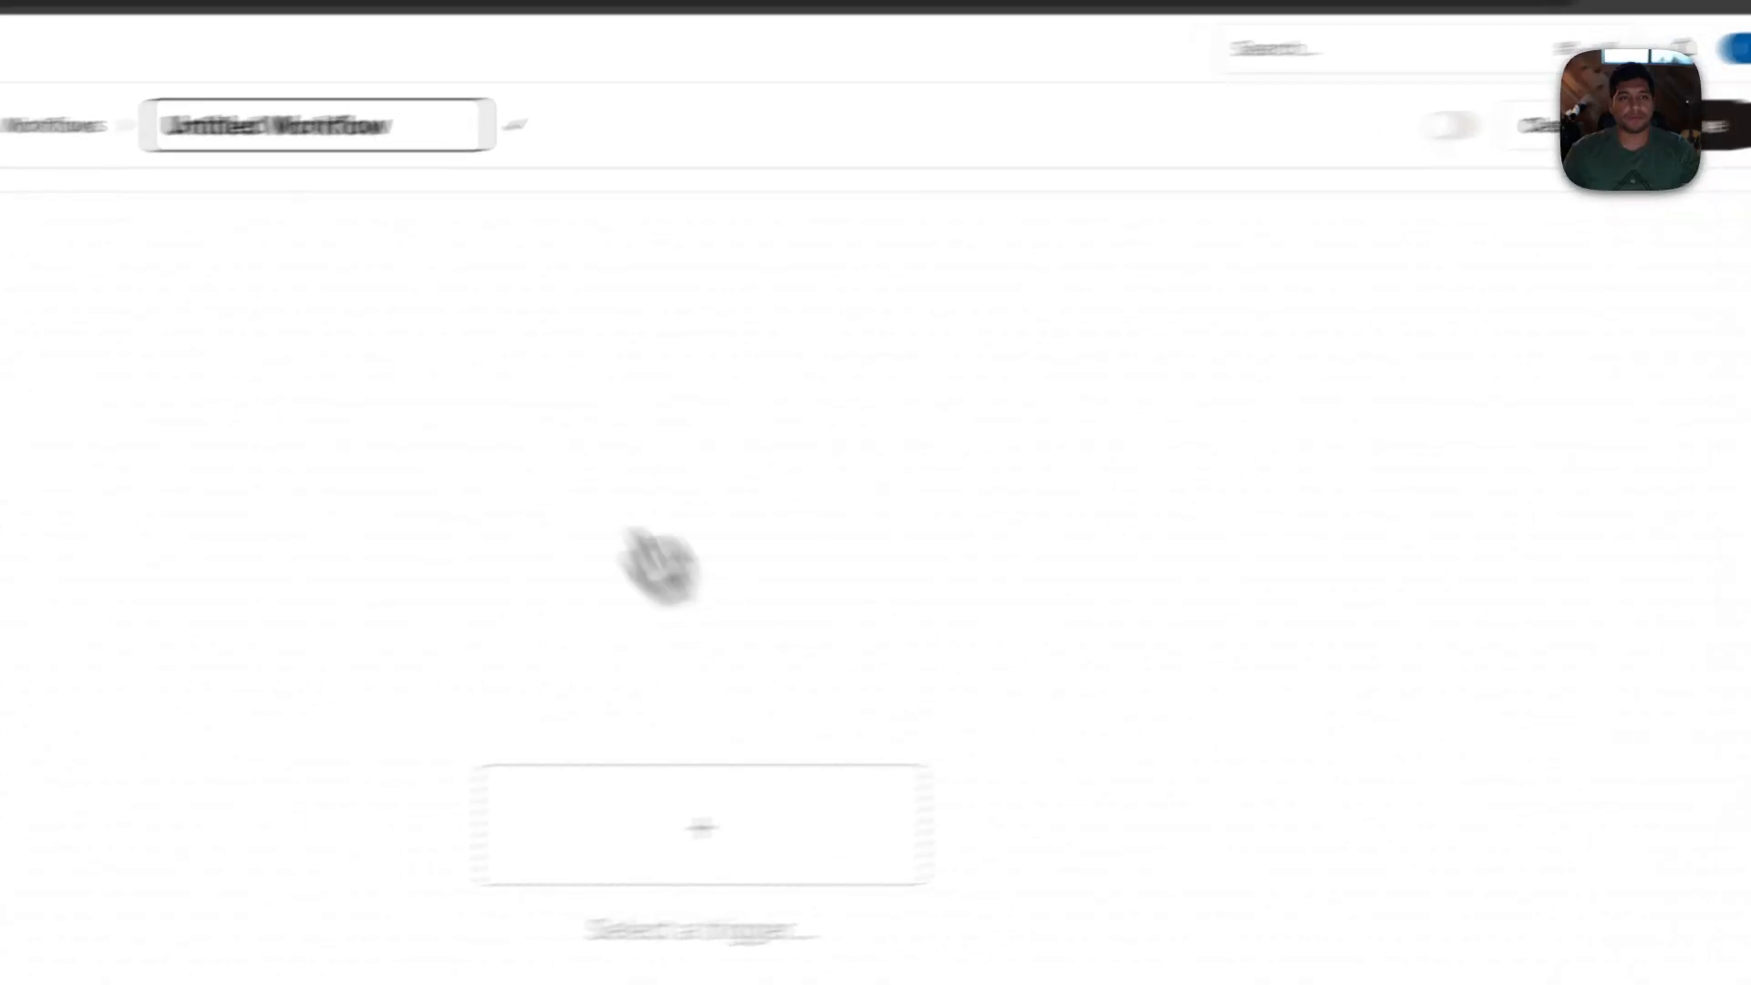
triple_click(590, 114)
text(Will)
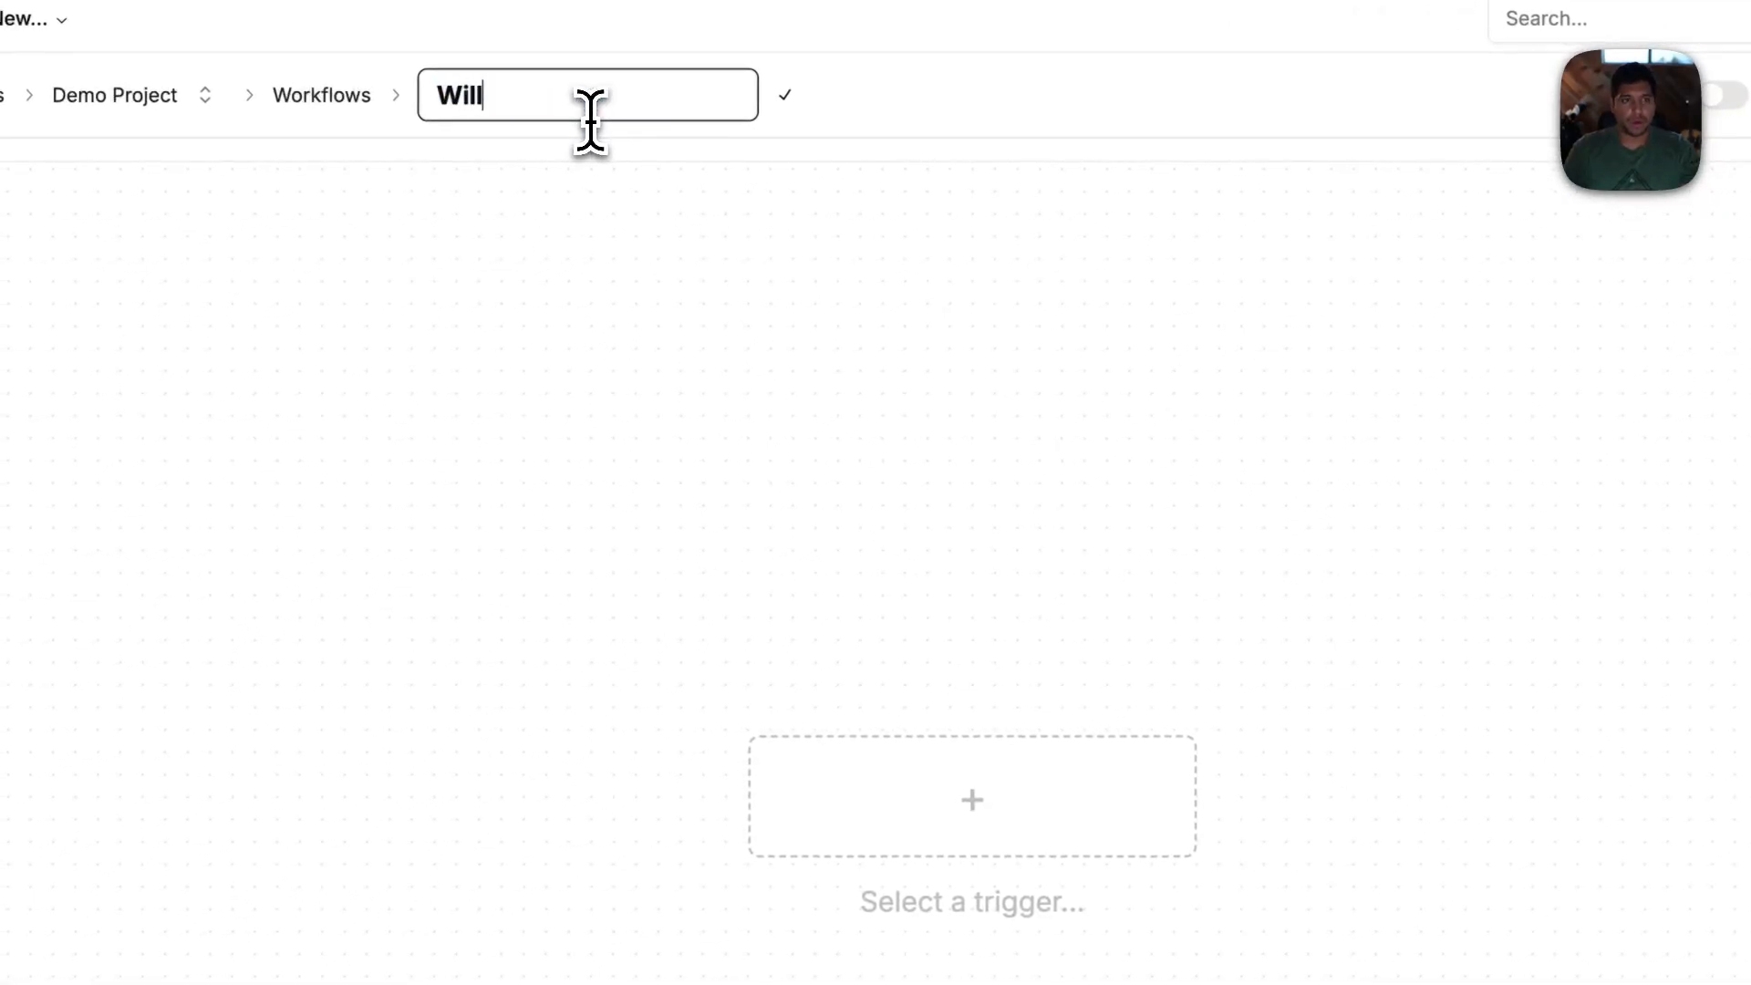
text( call another workflow)
key(Return)
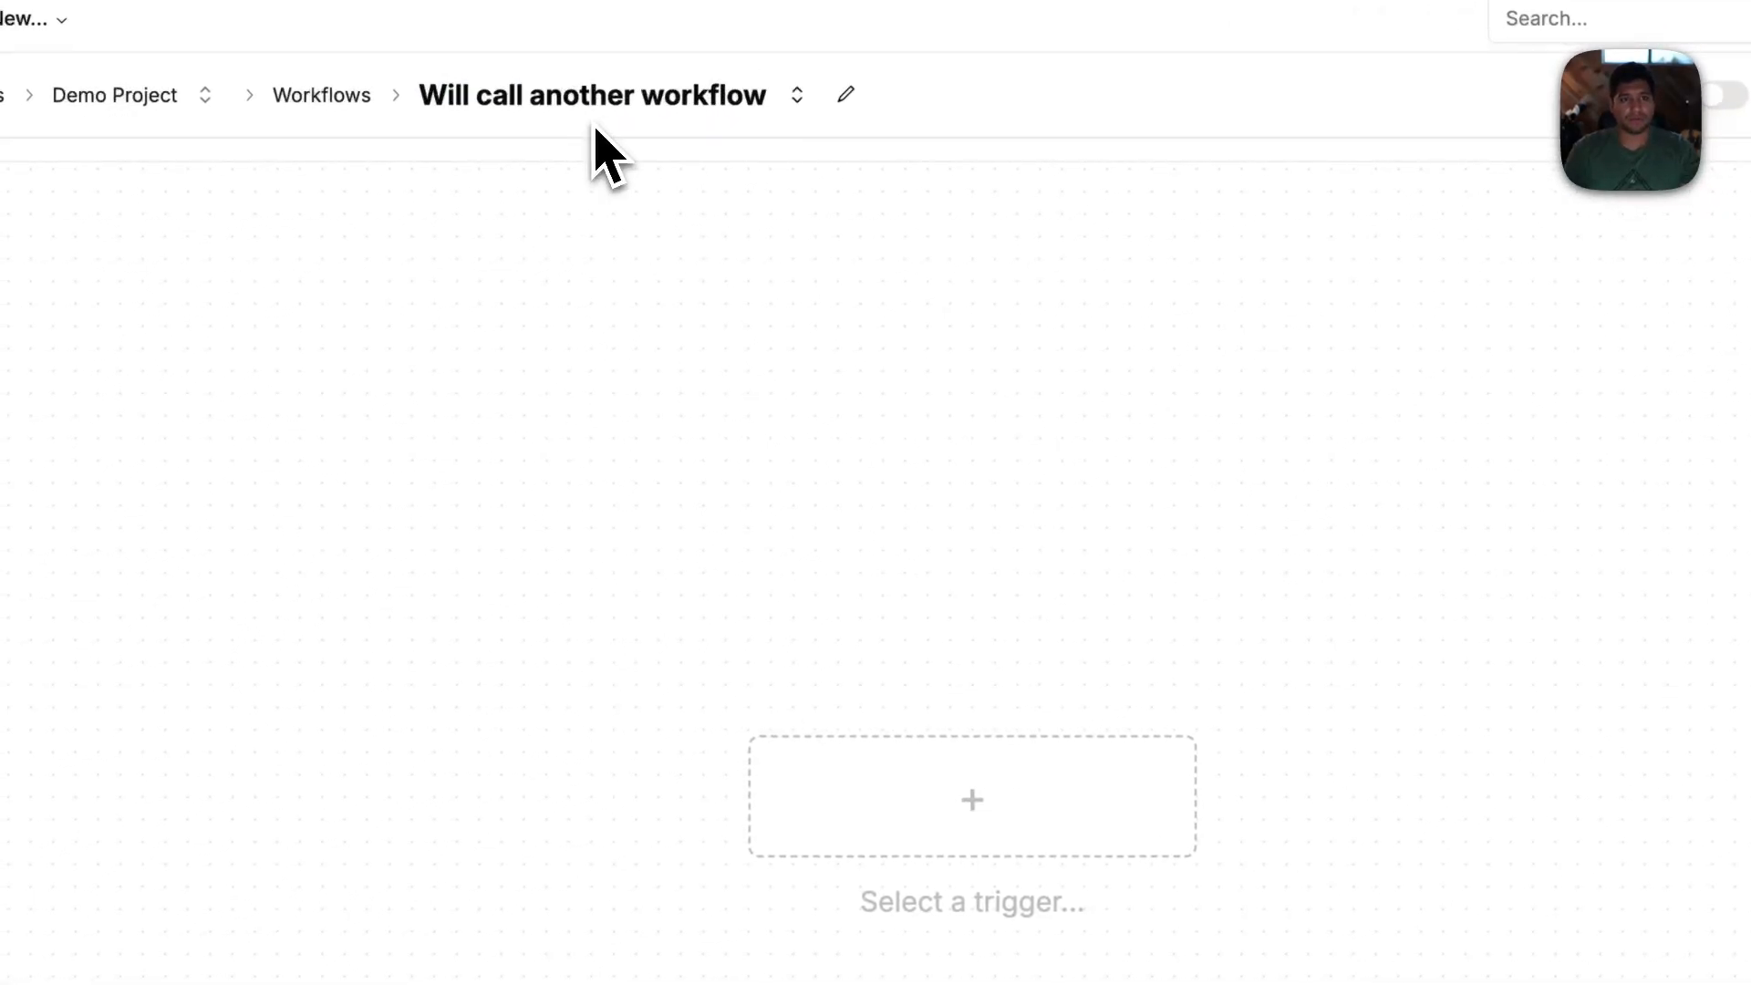
Add a Manually Run trigger followed by a Flow Control Run Workflow action, and view the workflows it can call
click(903, 802)
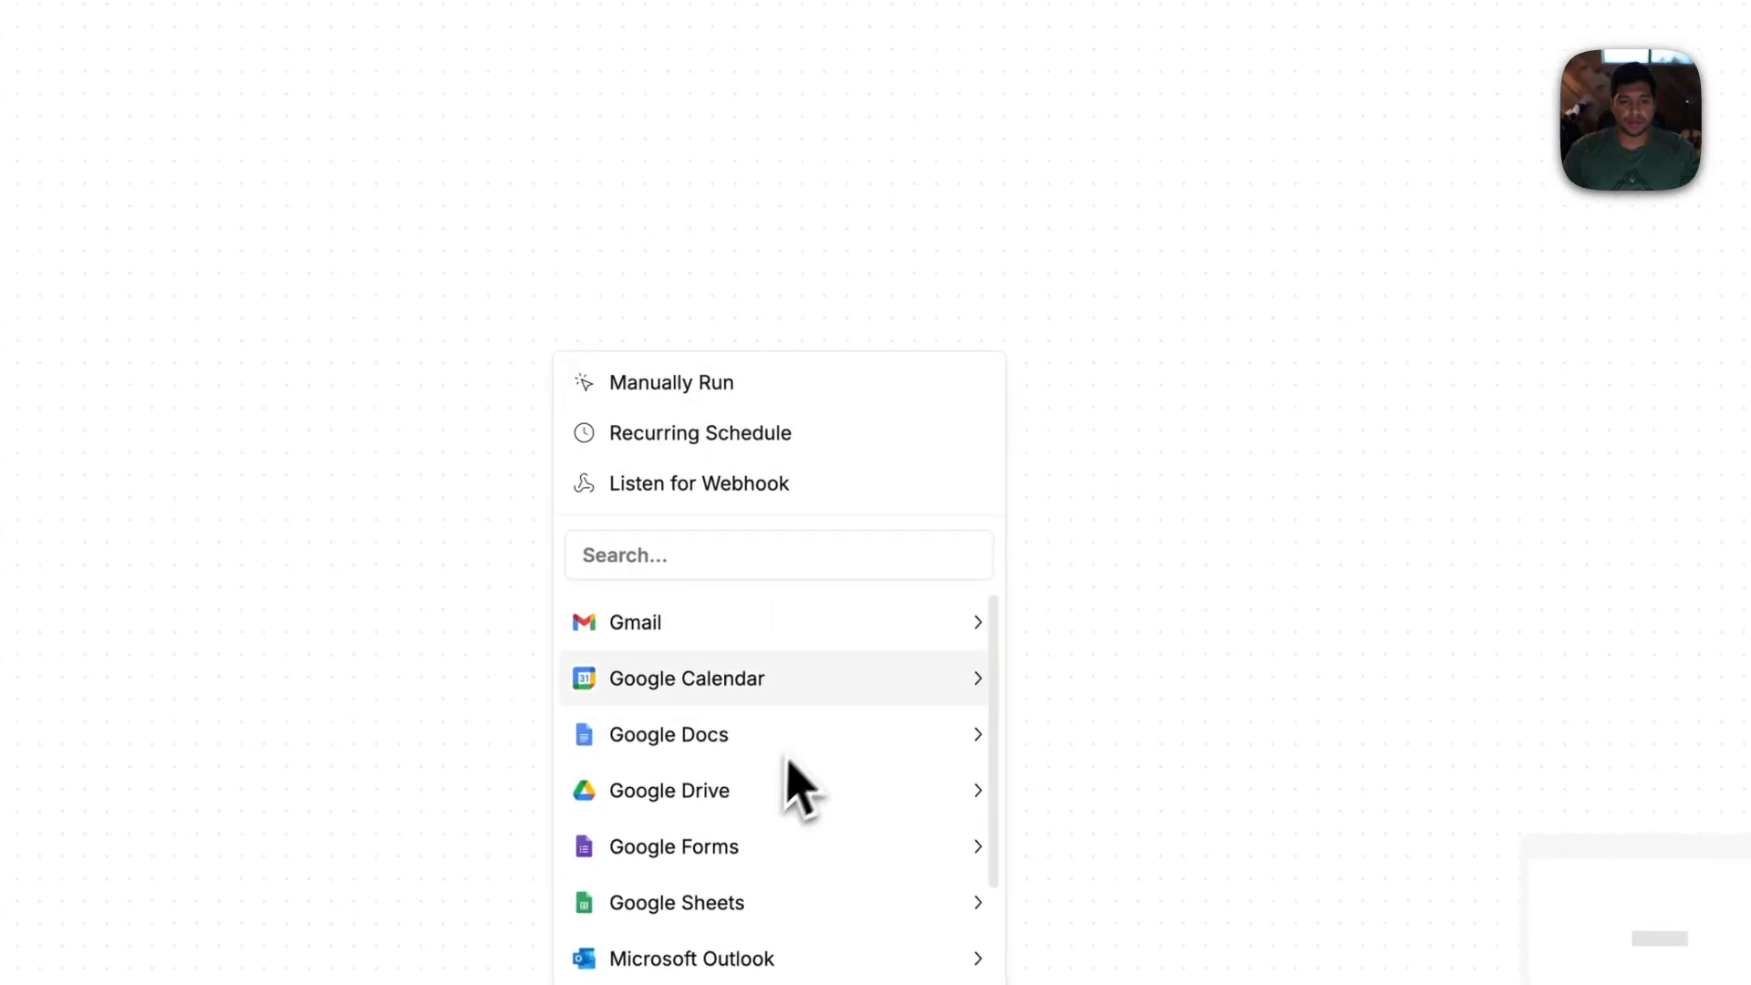
click(684, 385)
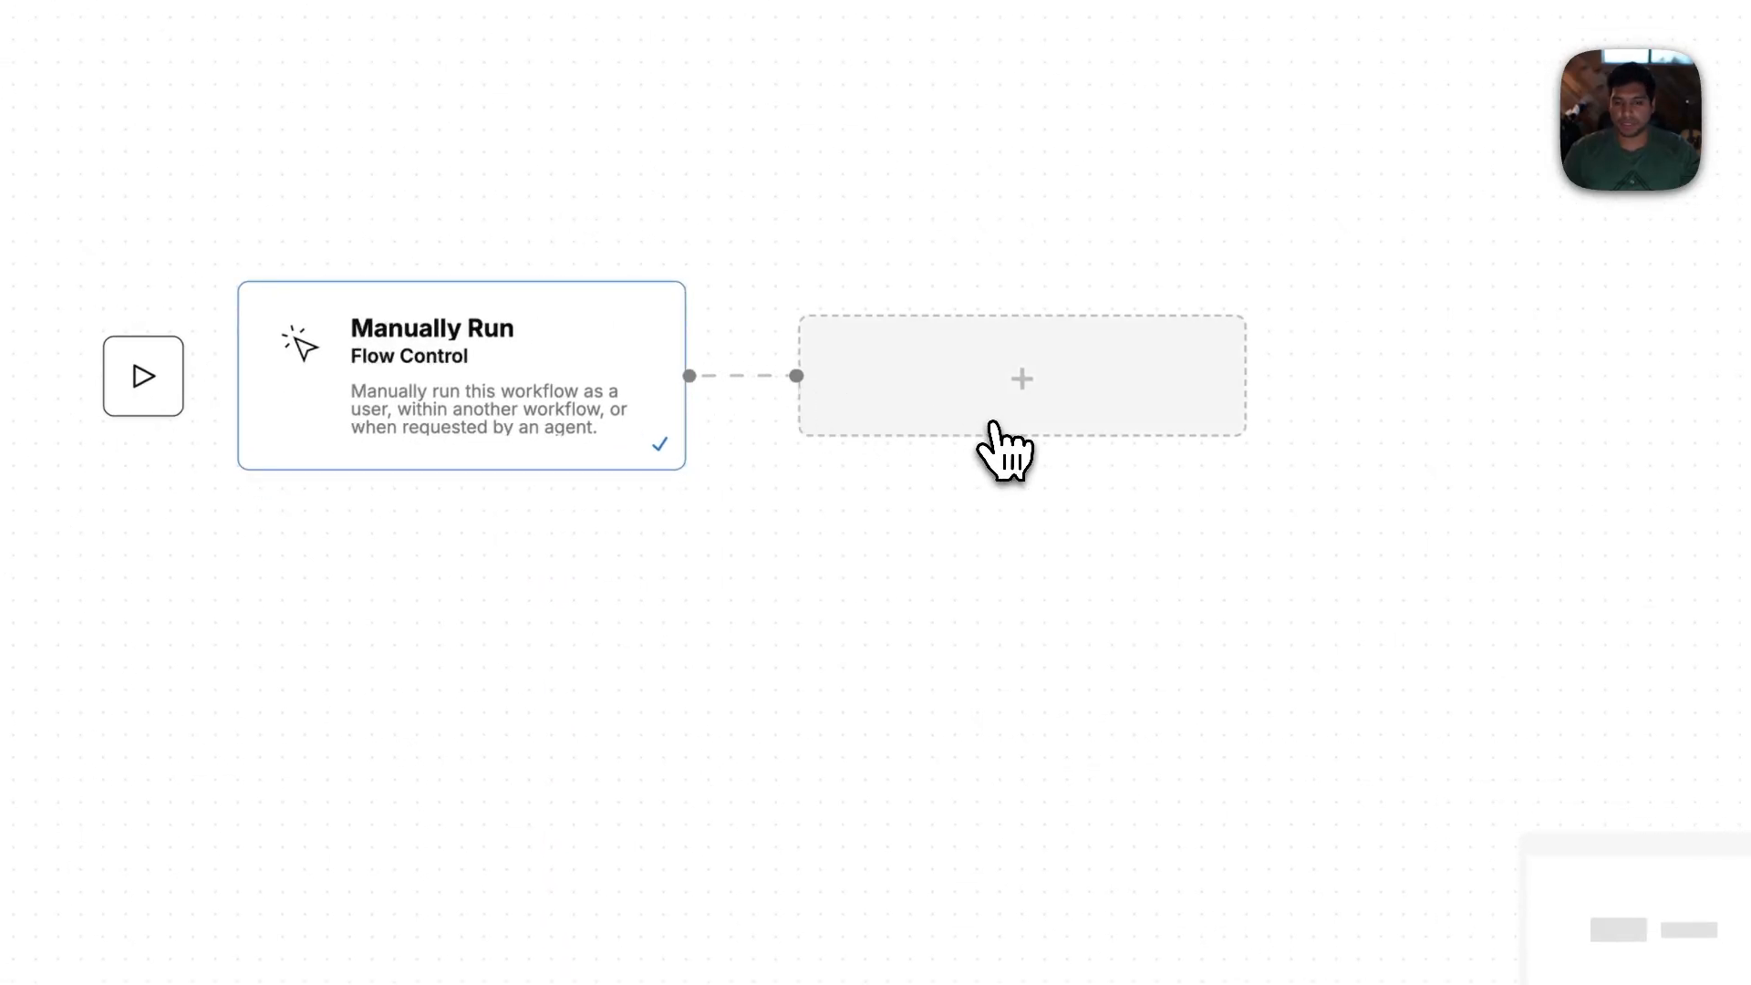
click(989, 419)
mouse_move(971, 401)
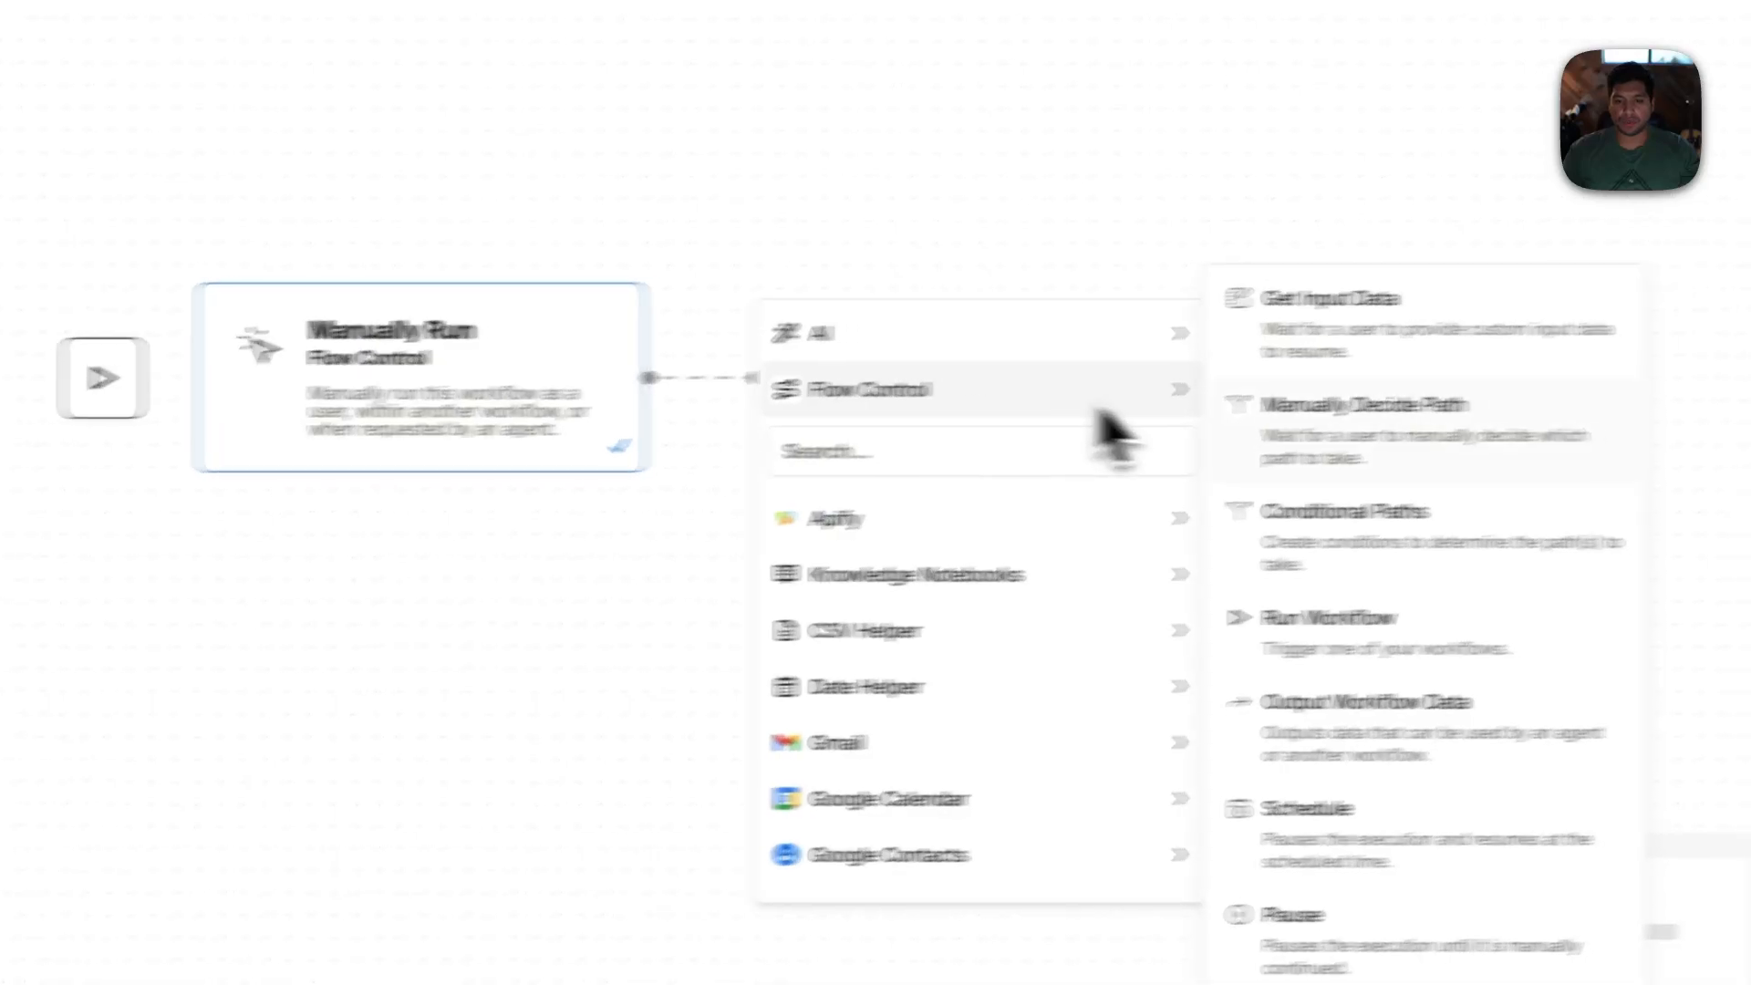
click(1418, 649)
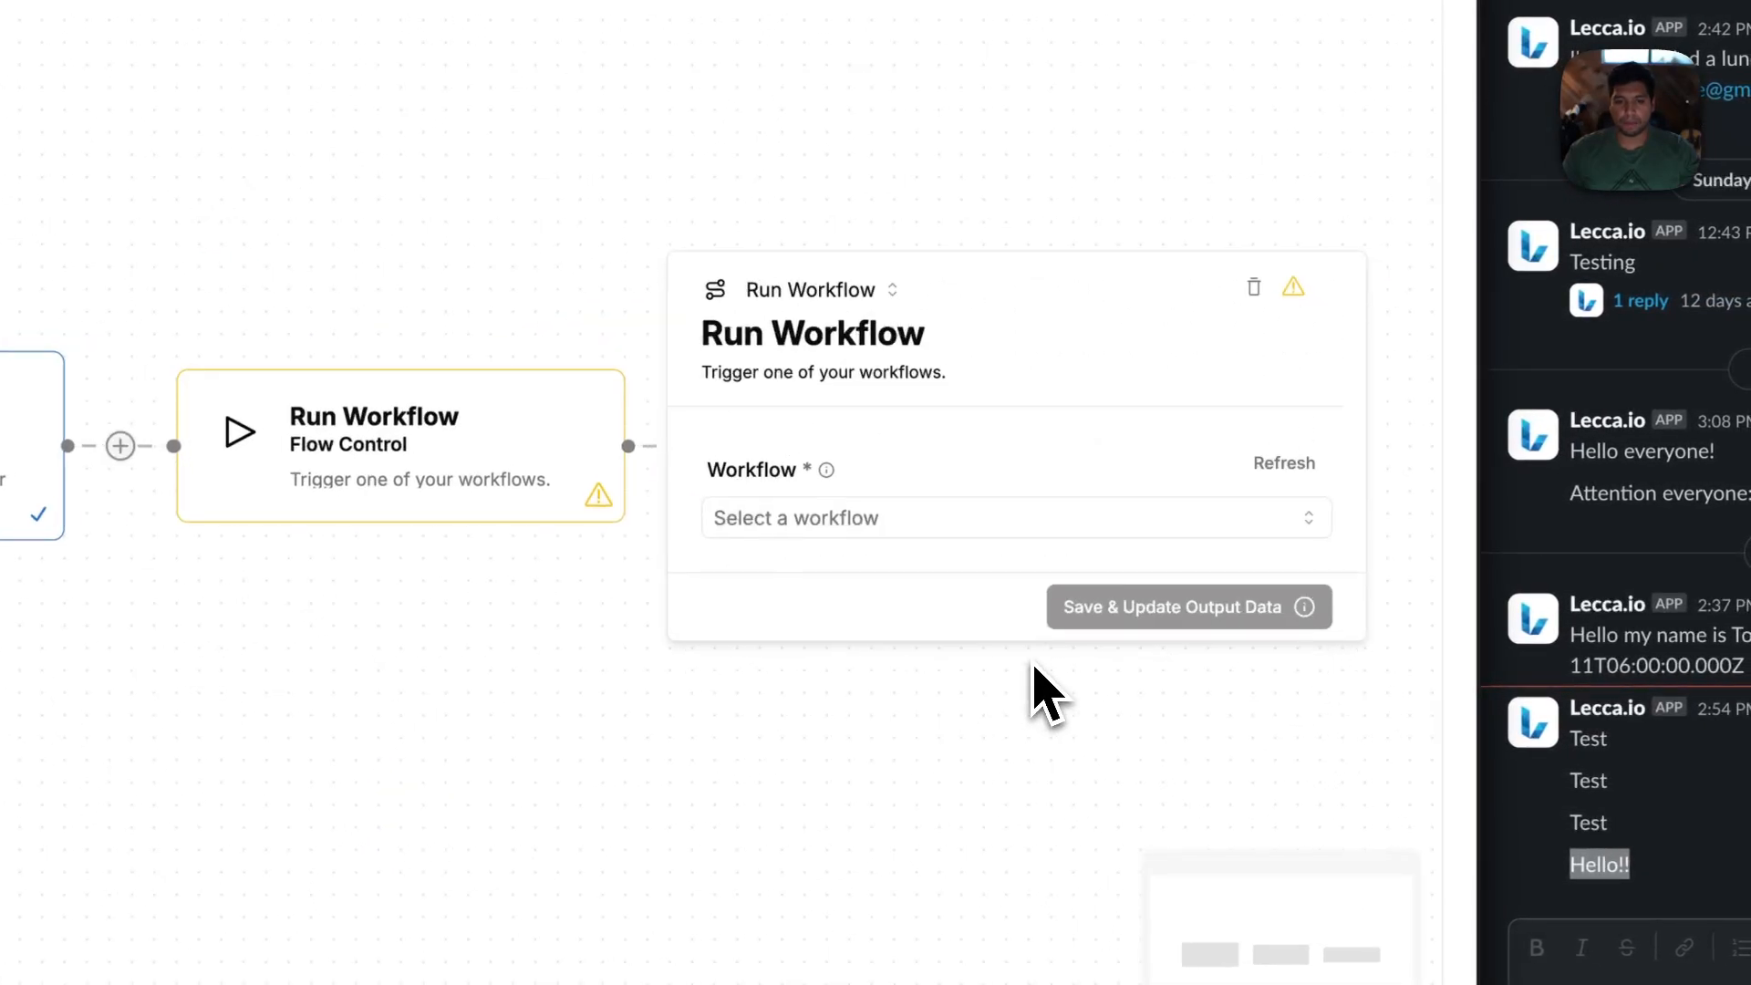
click(808, 520)
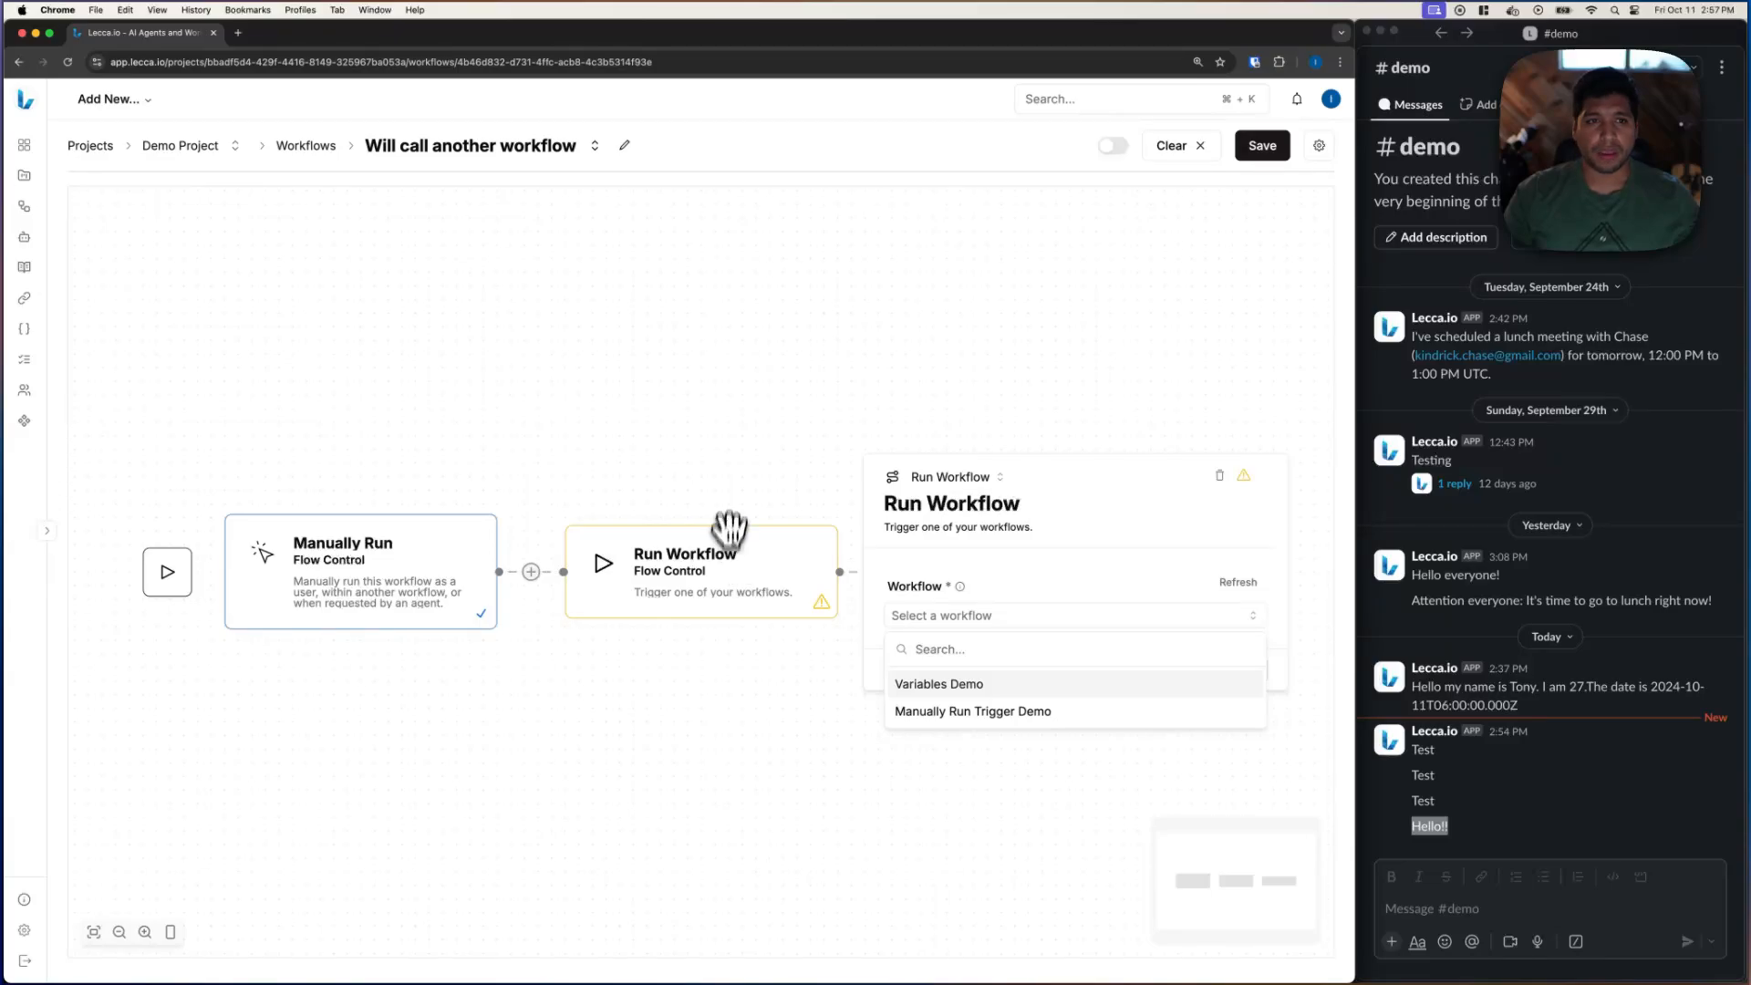
click(735, 381)
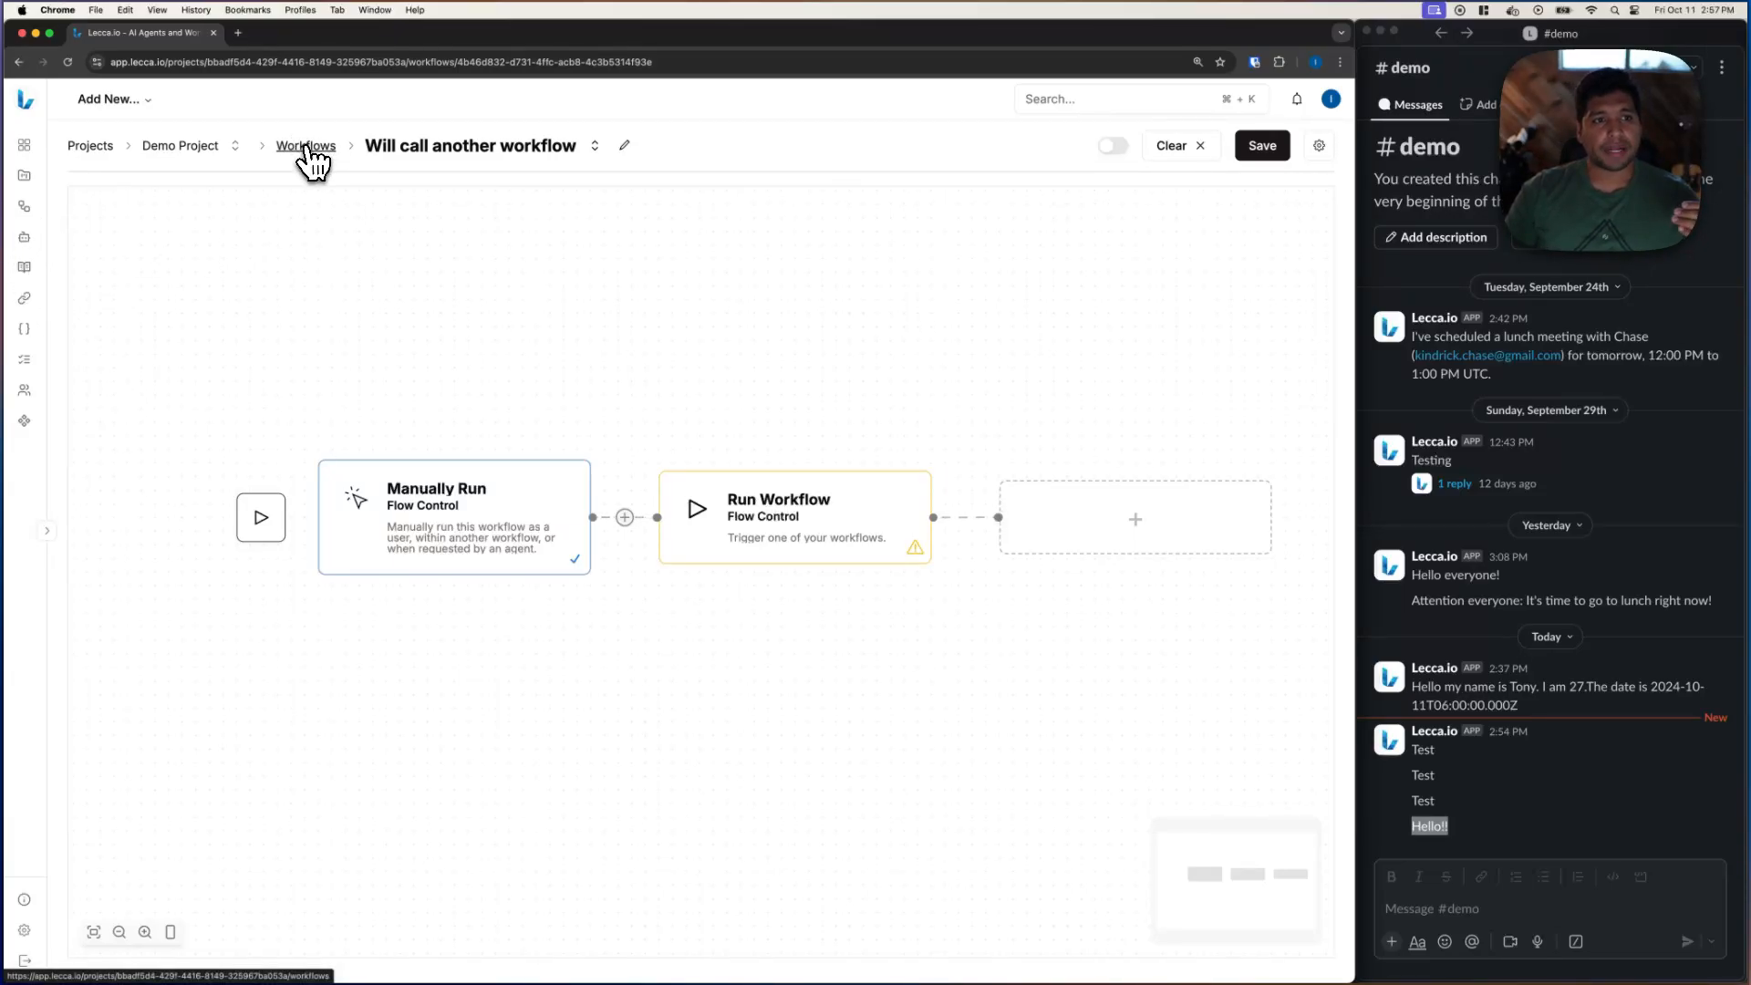
Switch to the Manually Run Trigger Demo workflow and clear the message of its Send Message to Channel action
click(595, 146)
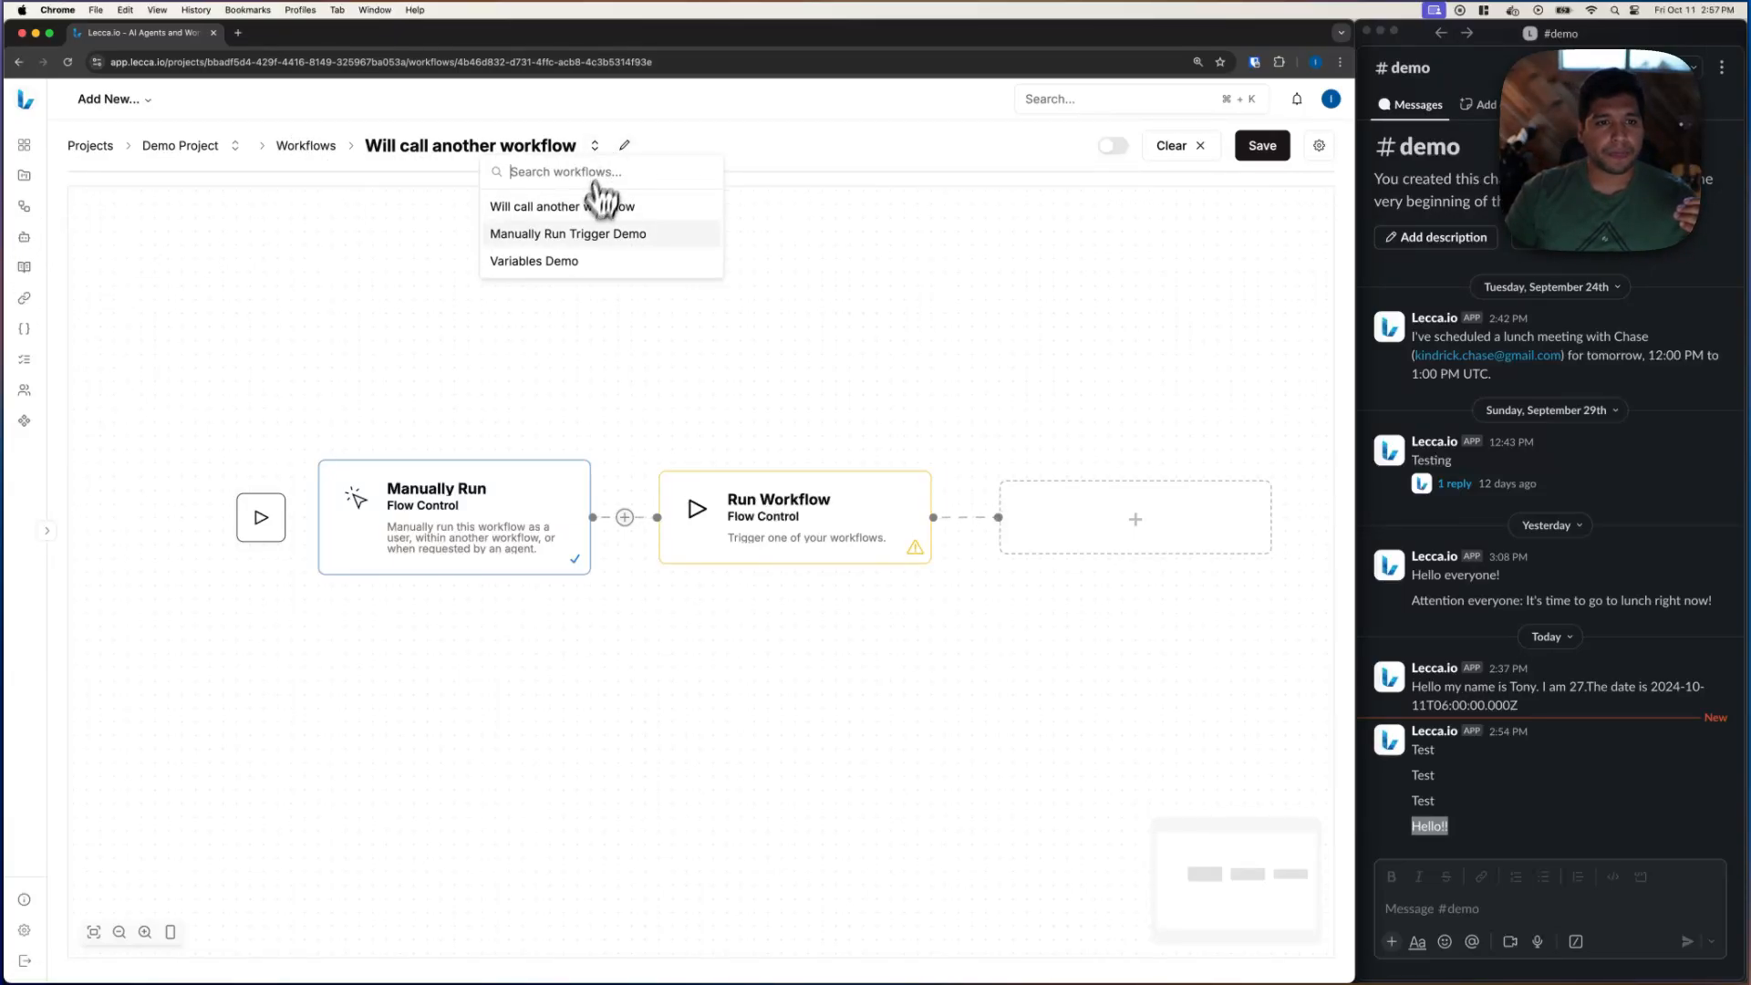
click(558, 244)
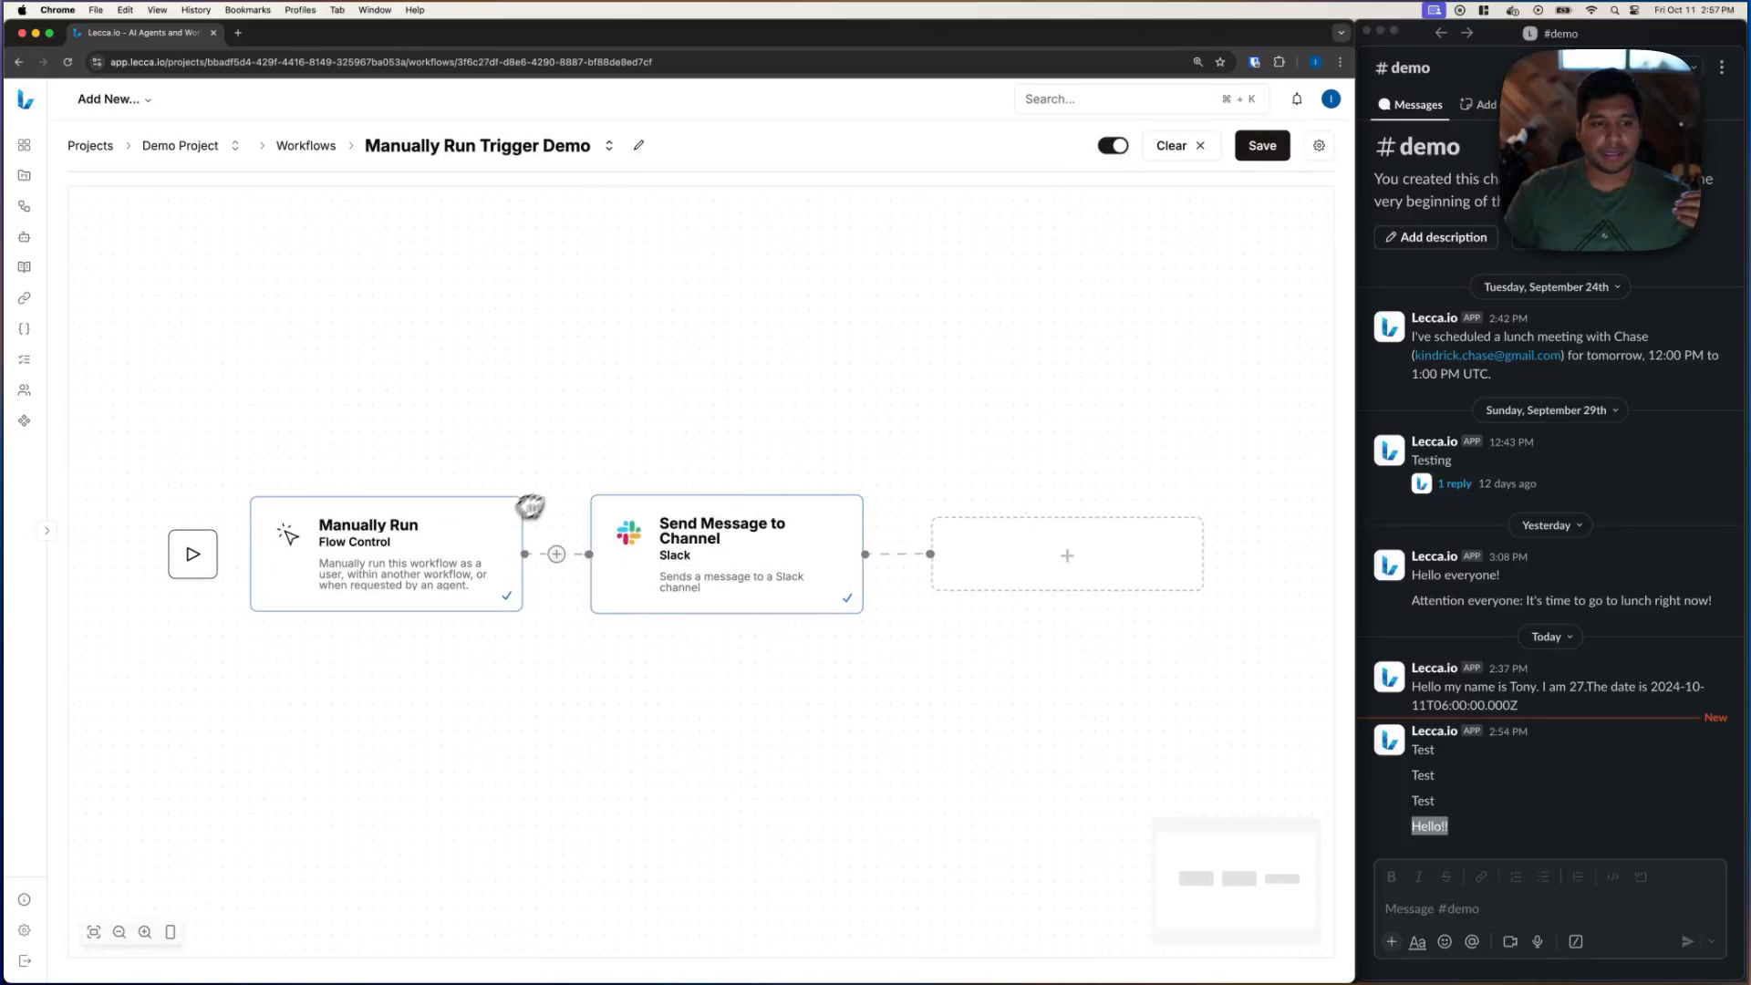
click(766, 551)
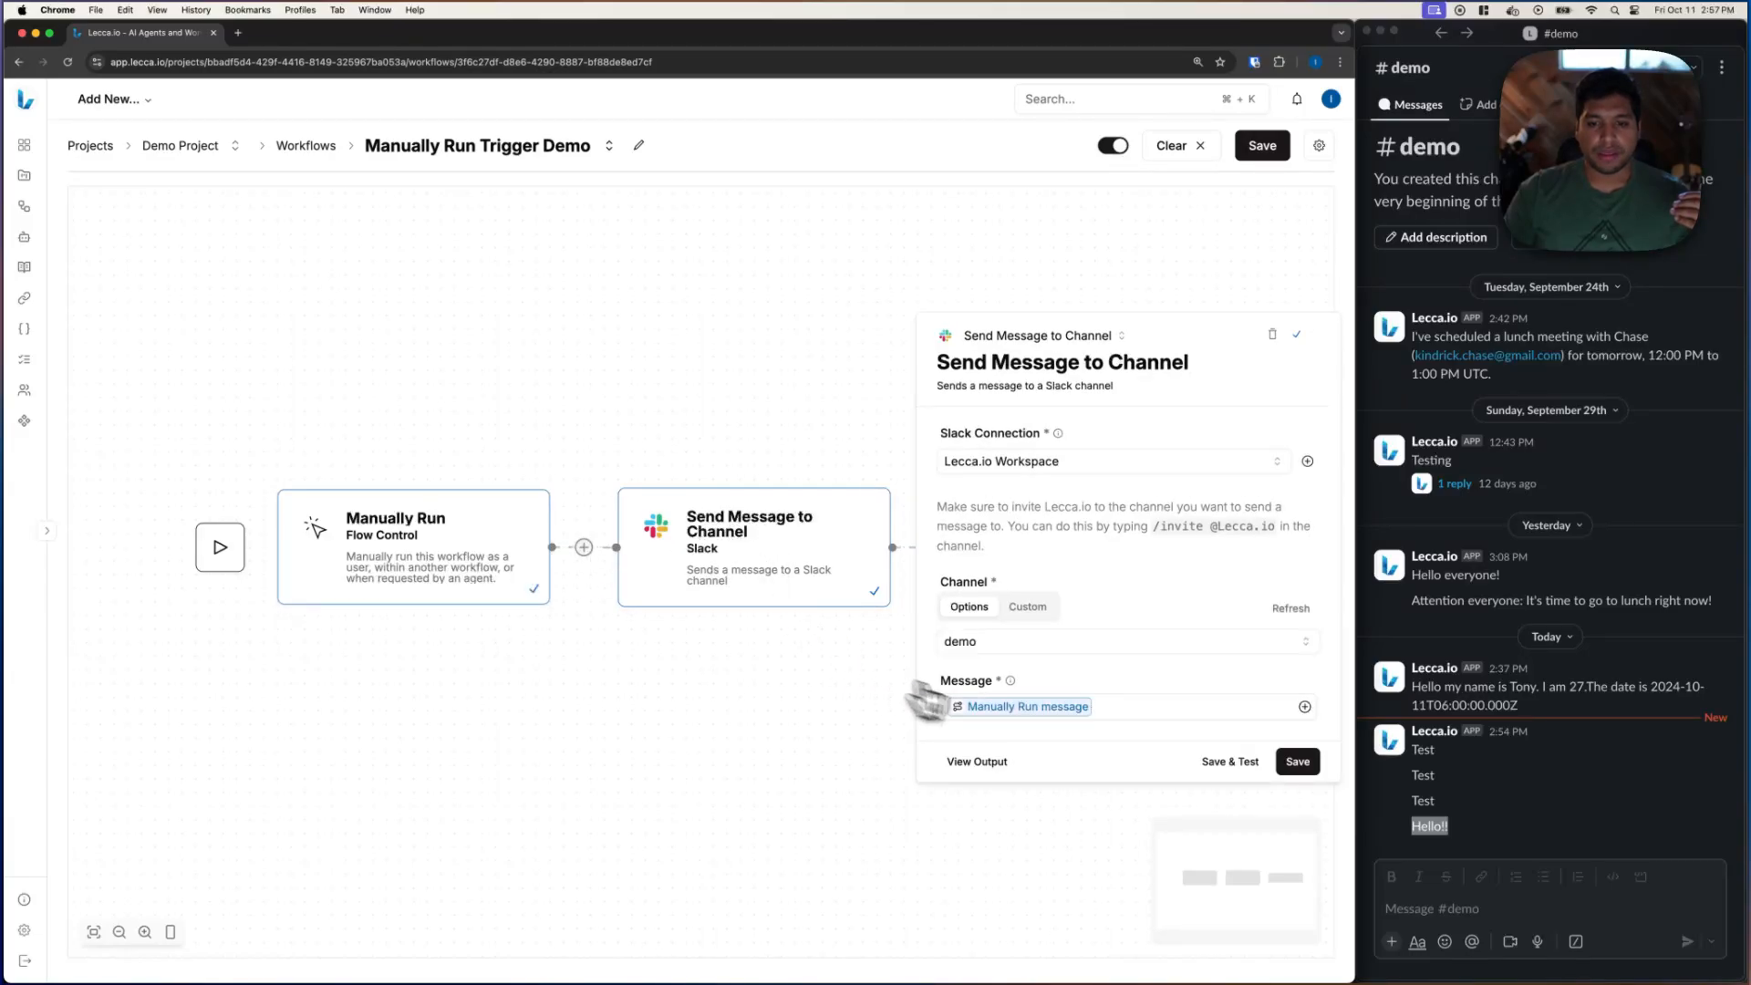
click(1112, 707)
key(BackSpace)
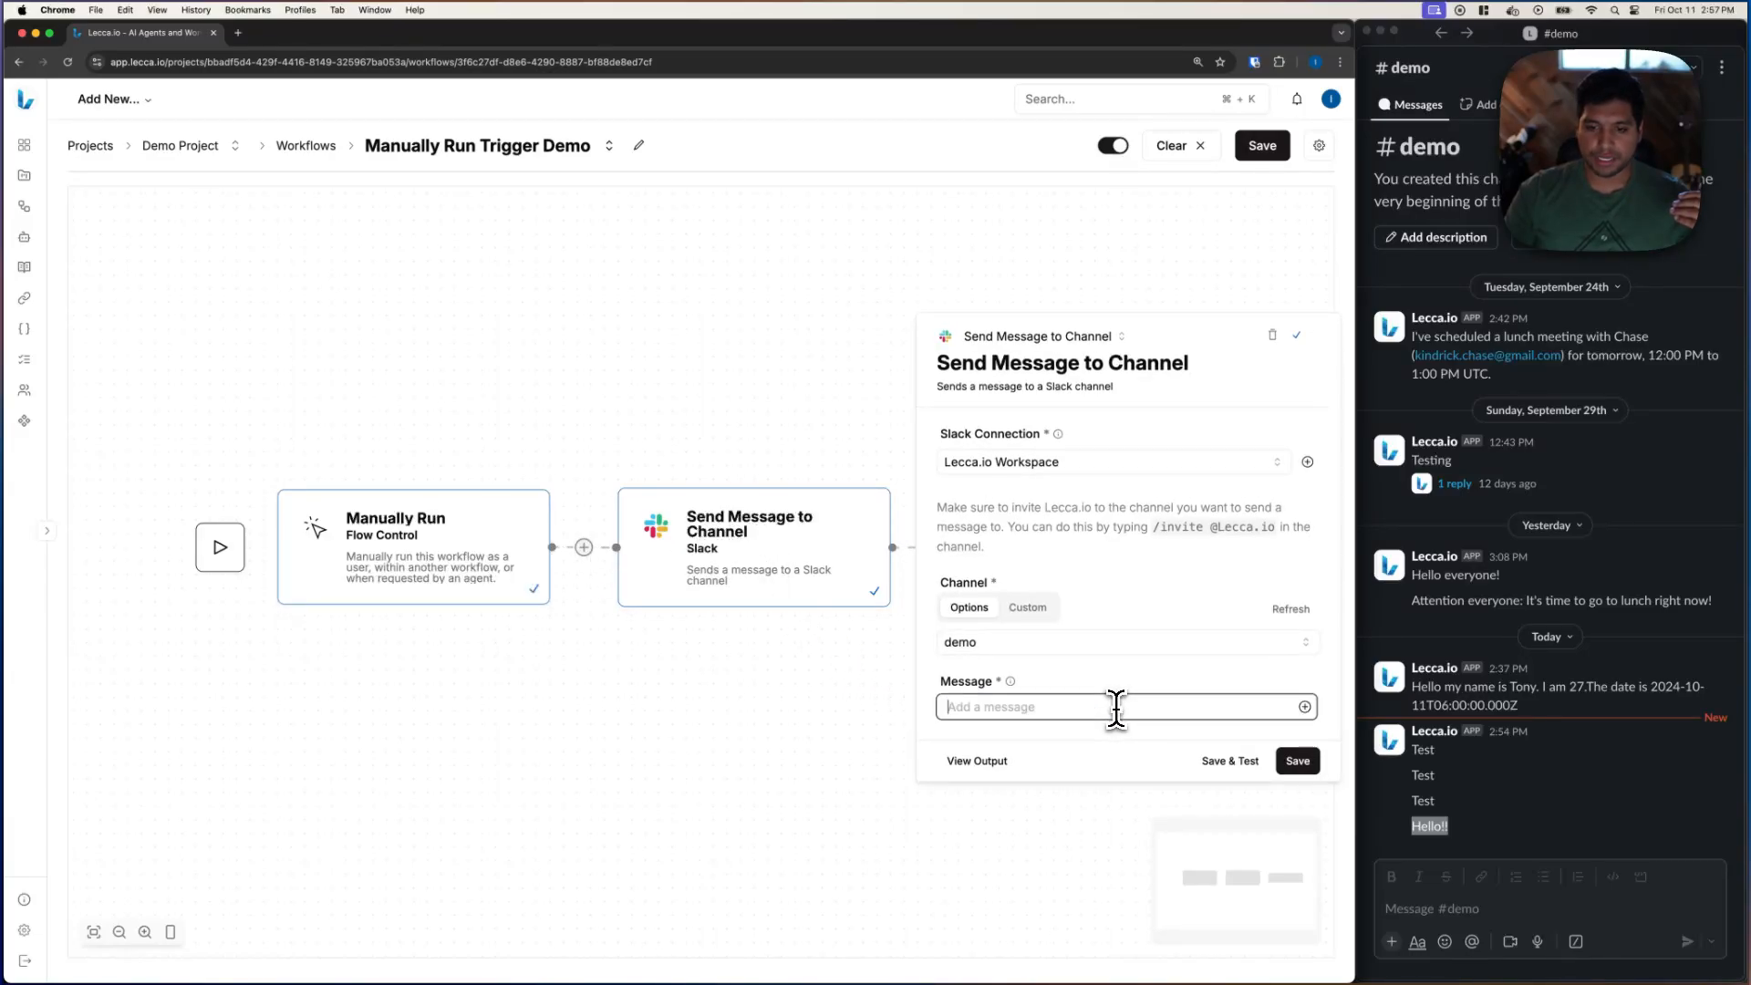
Add a required input named "message" to the Manually Run trigger and save the trigger
click(473, 597)
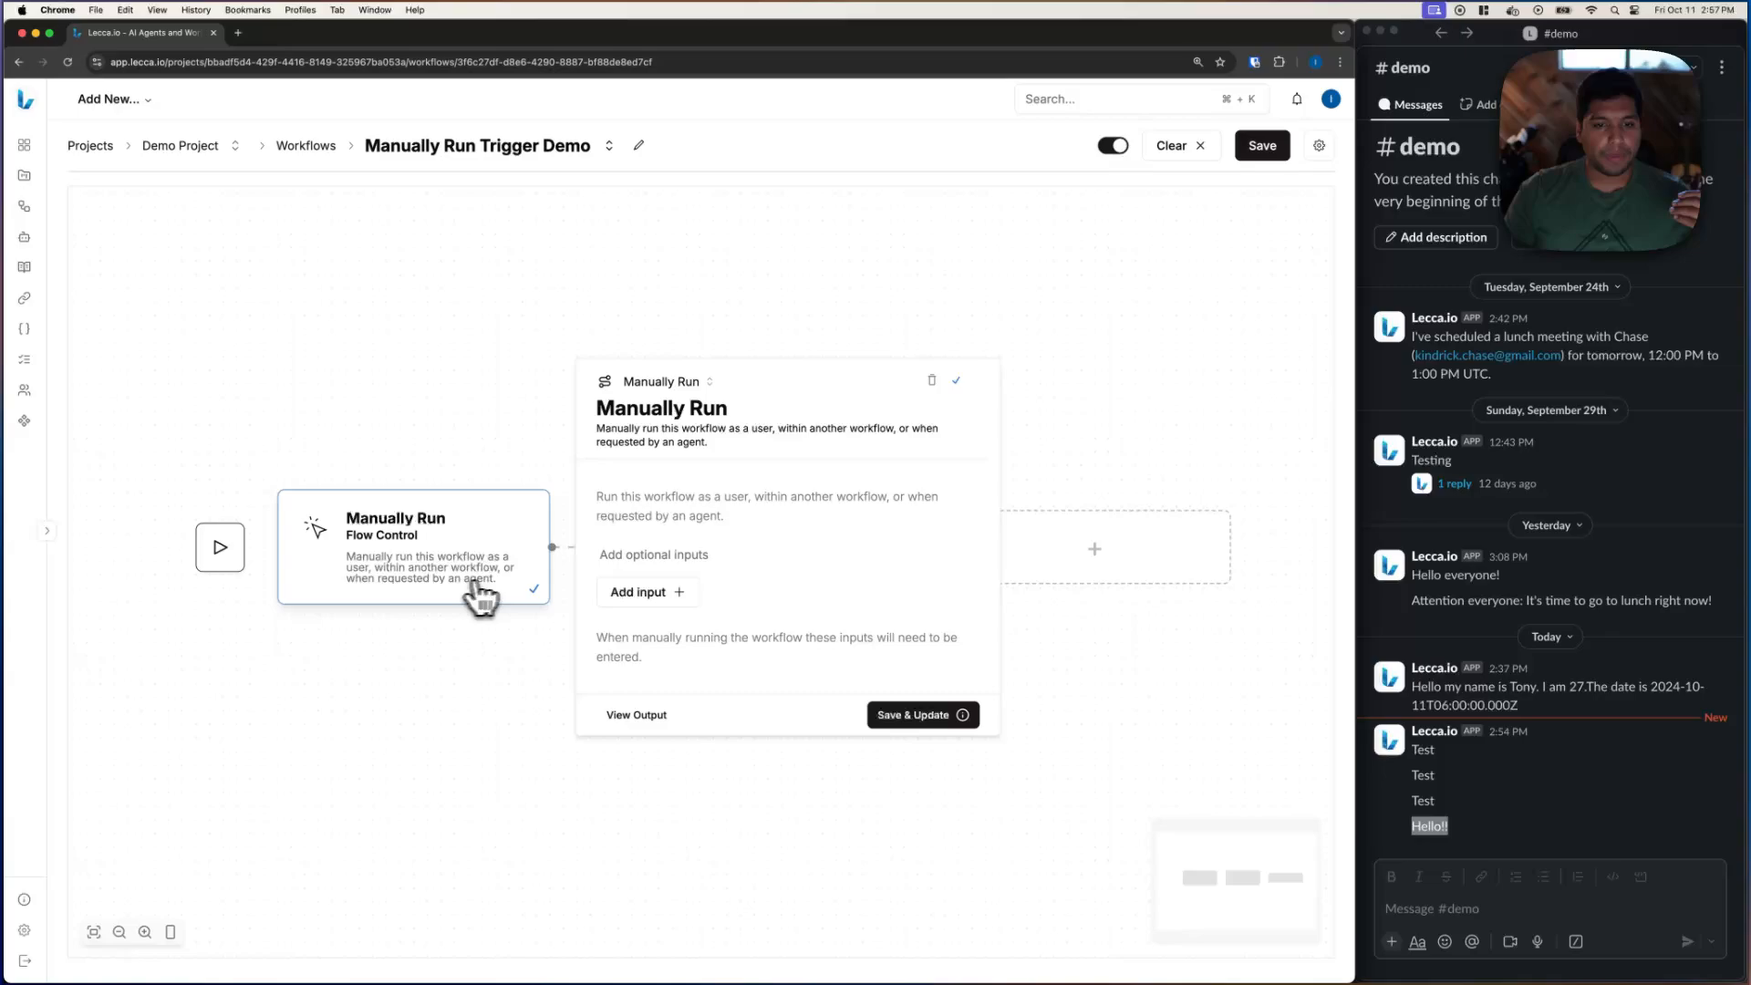
click(643, 593)
click(622, 663)
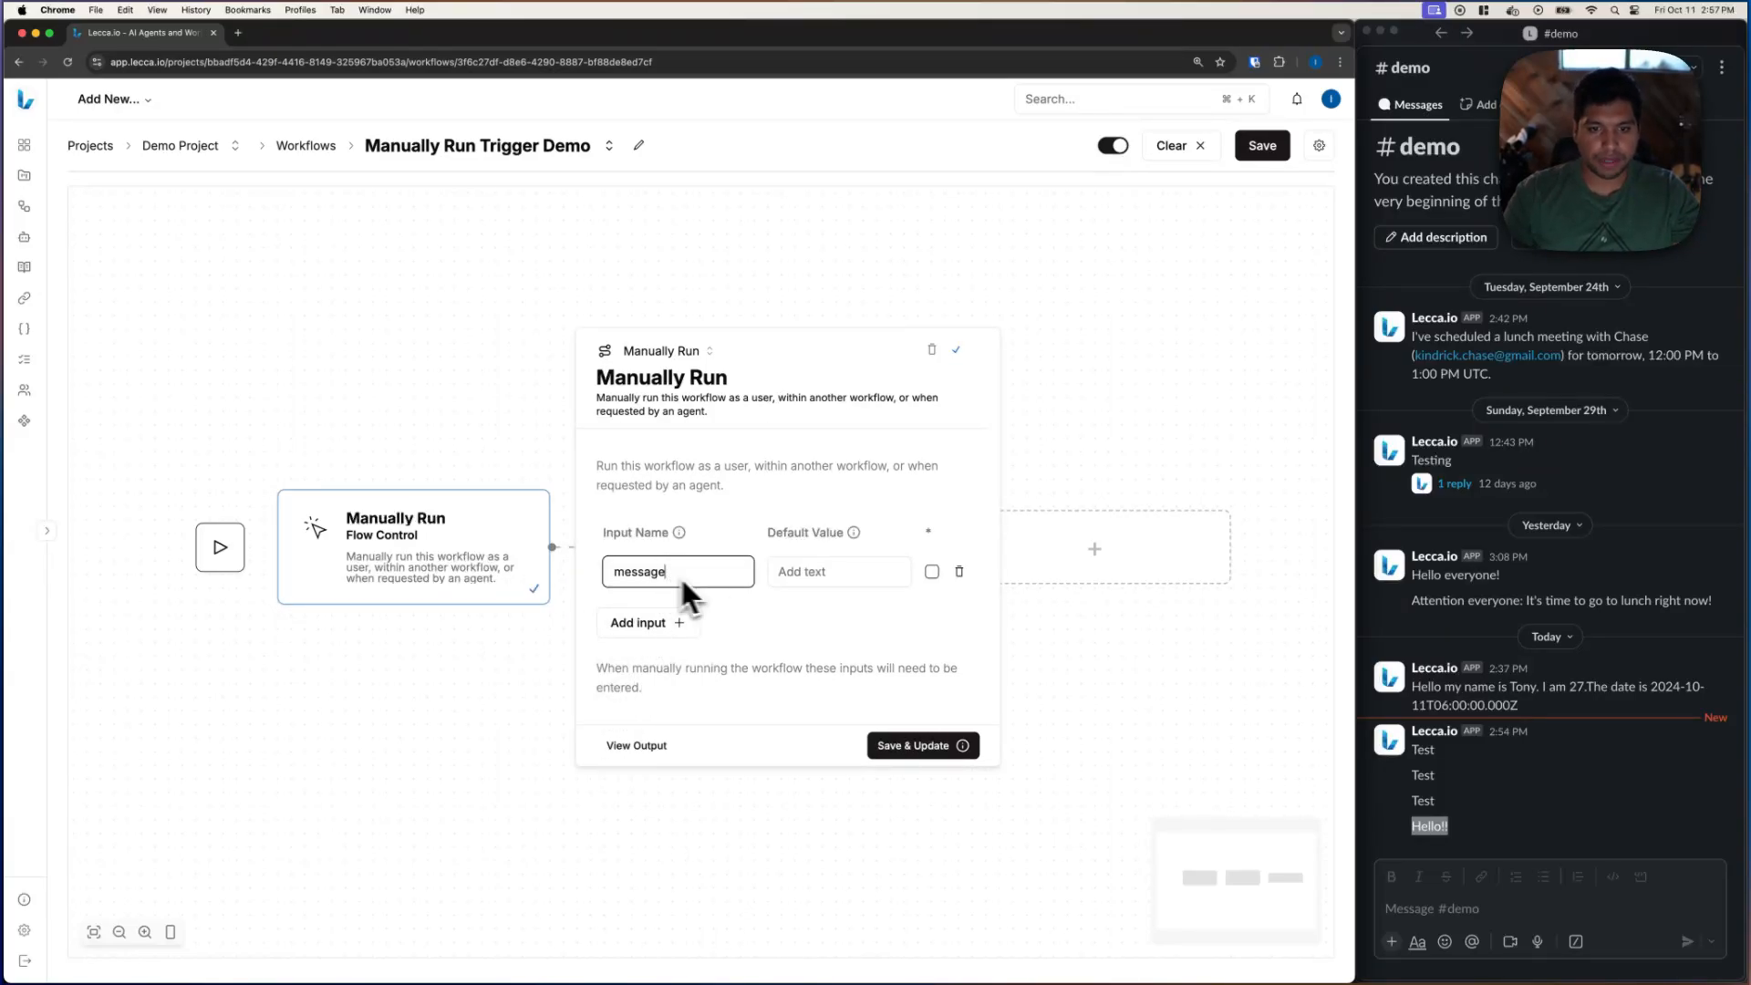
click(931, 571)
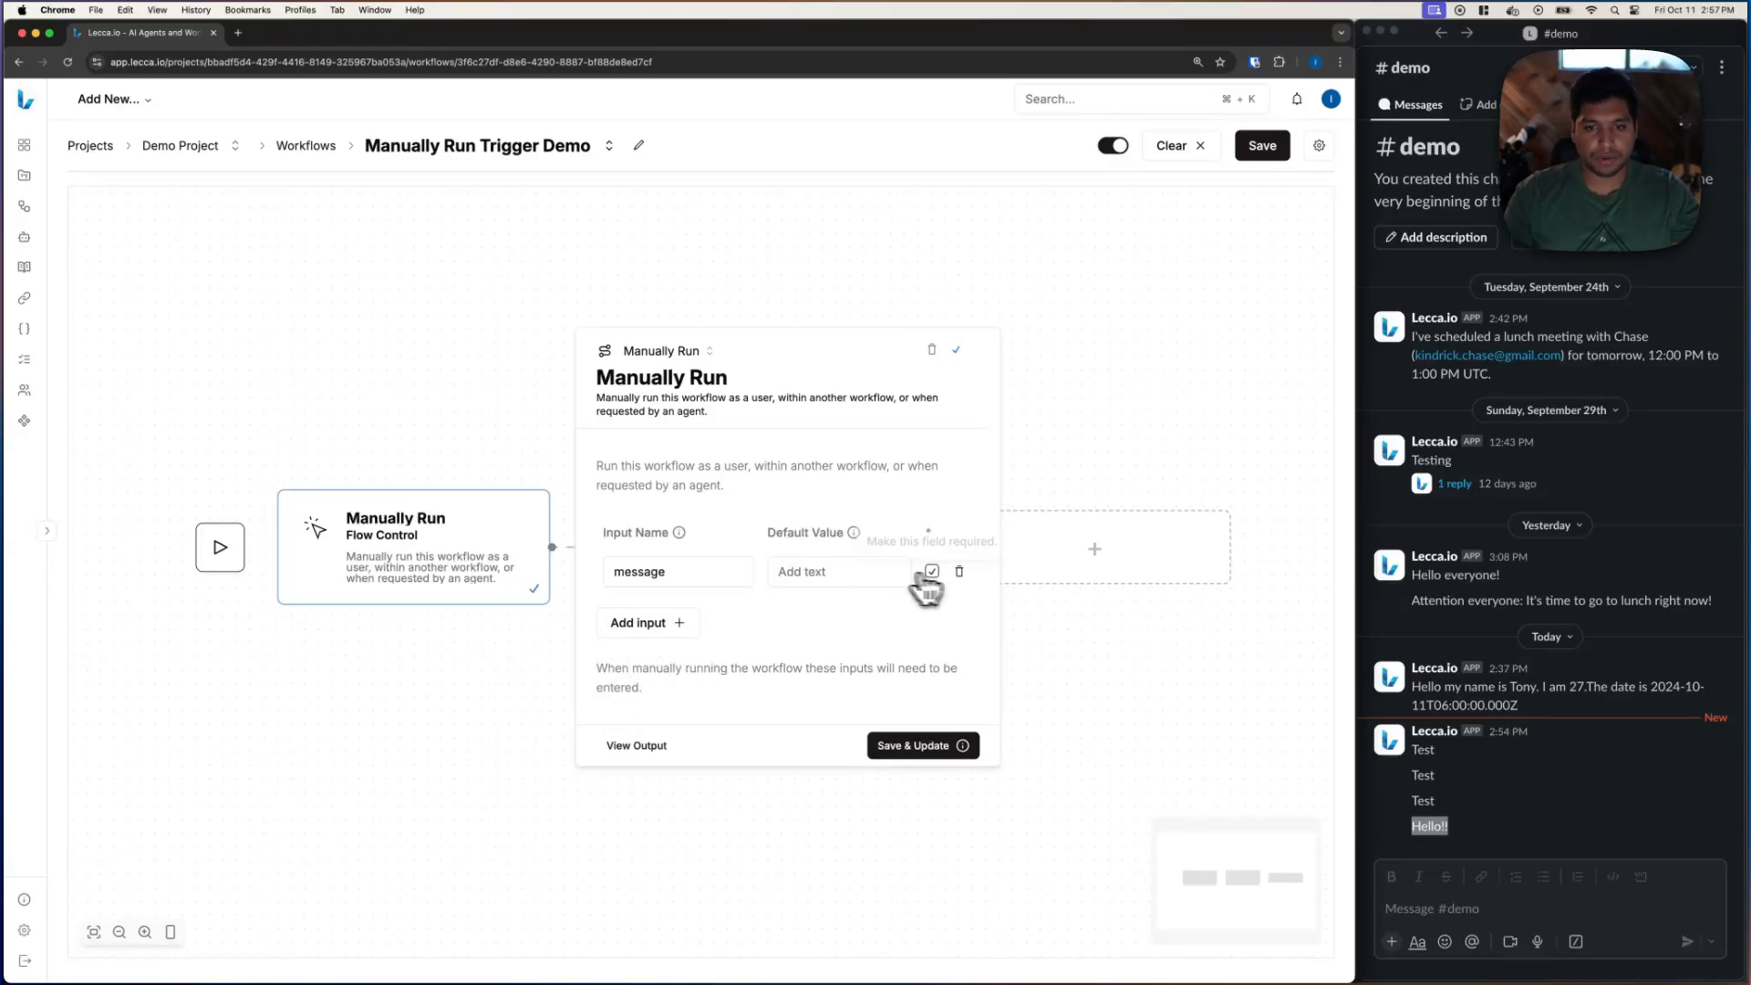
click(915, 748)
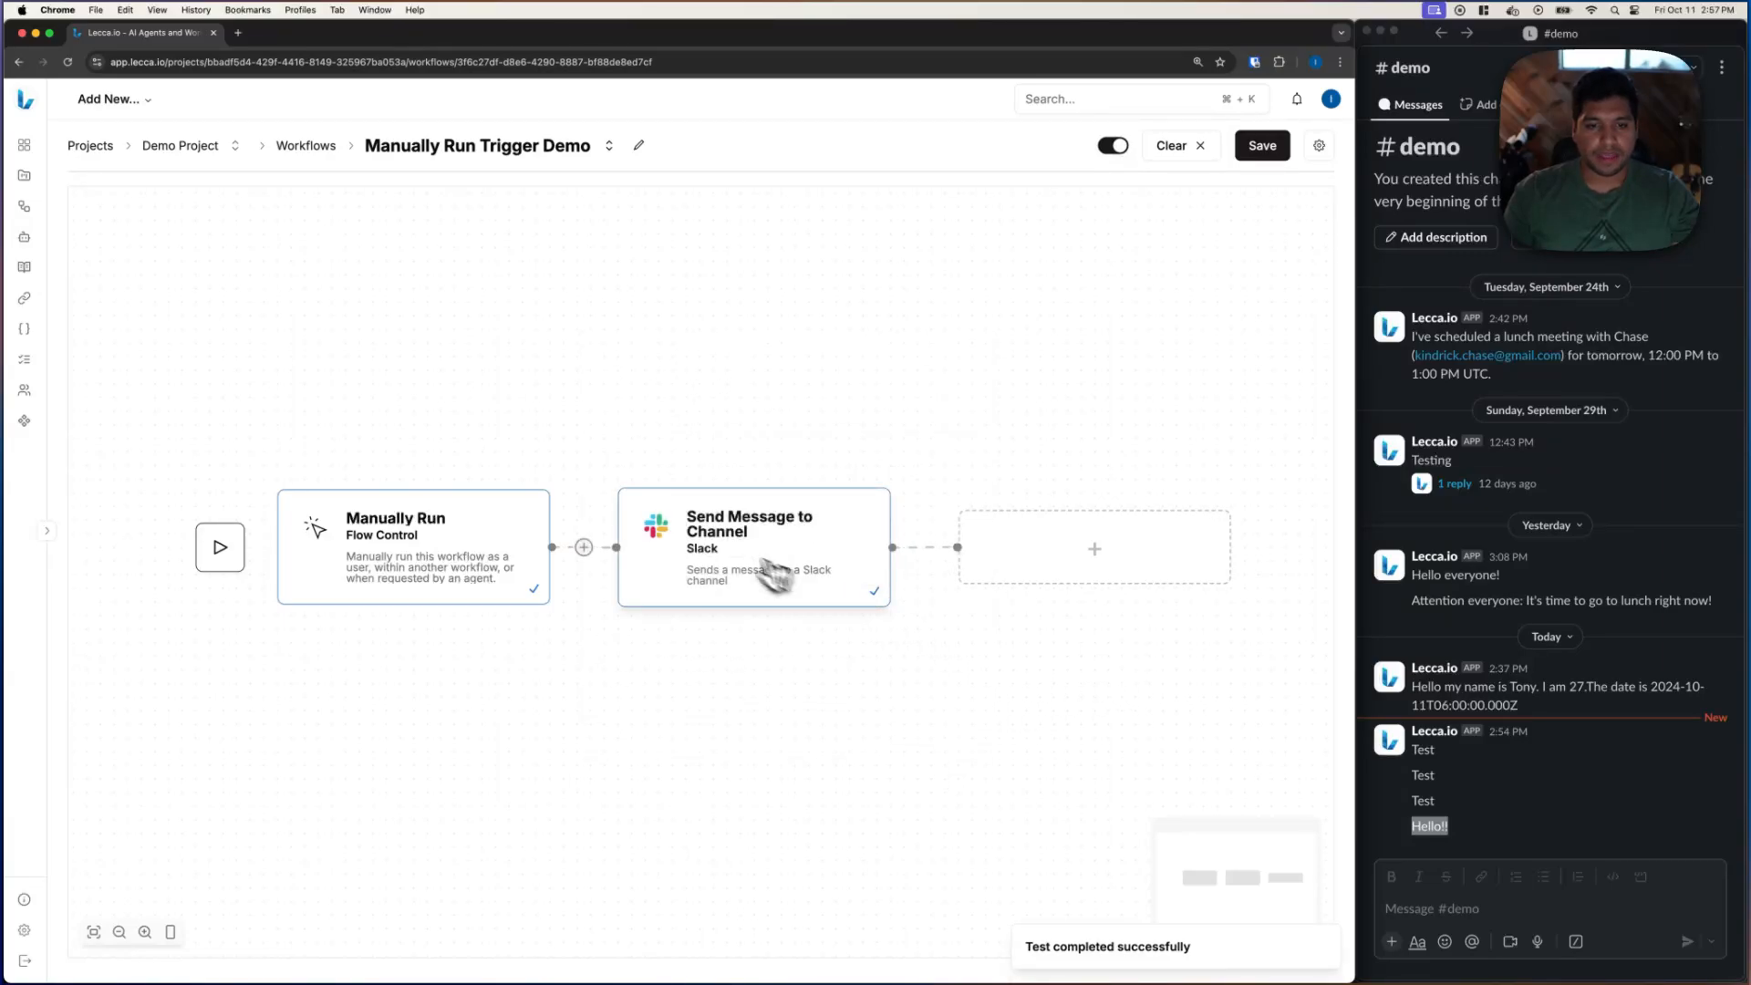
Revisit the message of the Send Message to Channel action, then save the action and the workflow
click(775, 575)
click(1145, 715)
click(1248, 758)
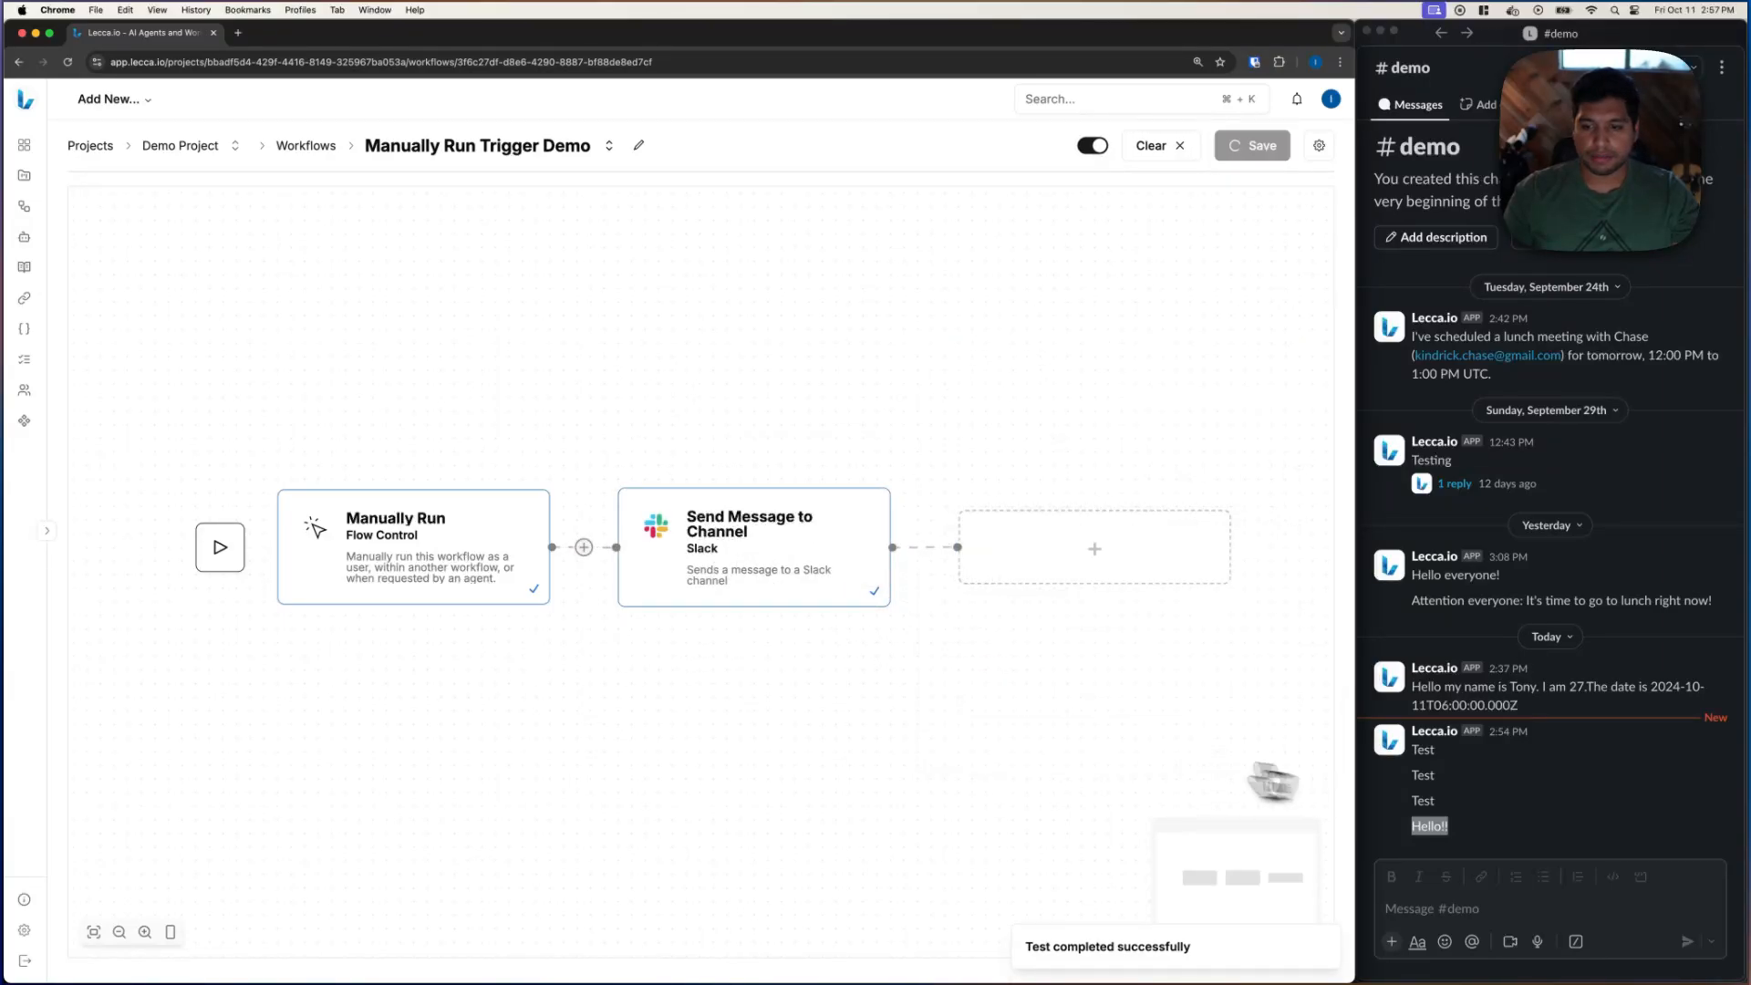
click(1257, 147)
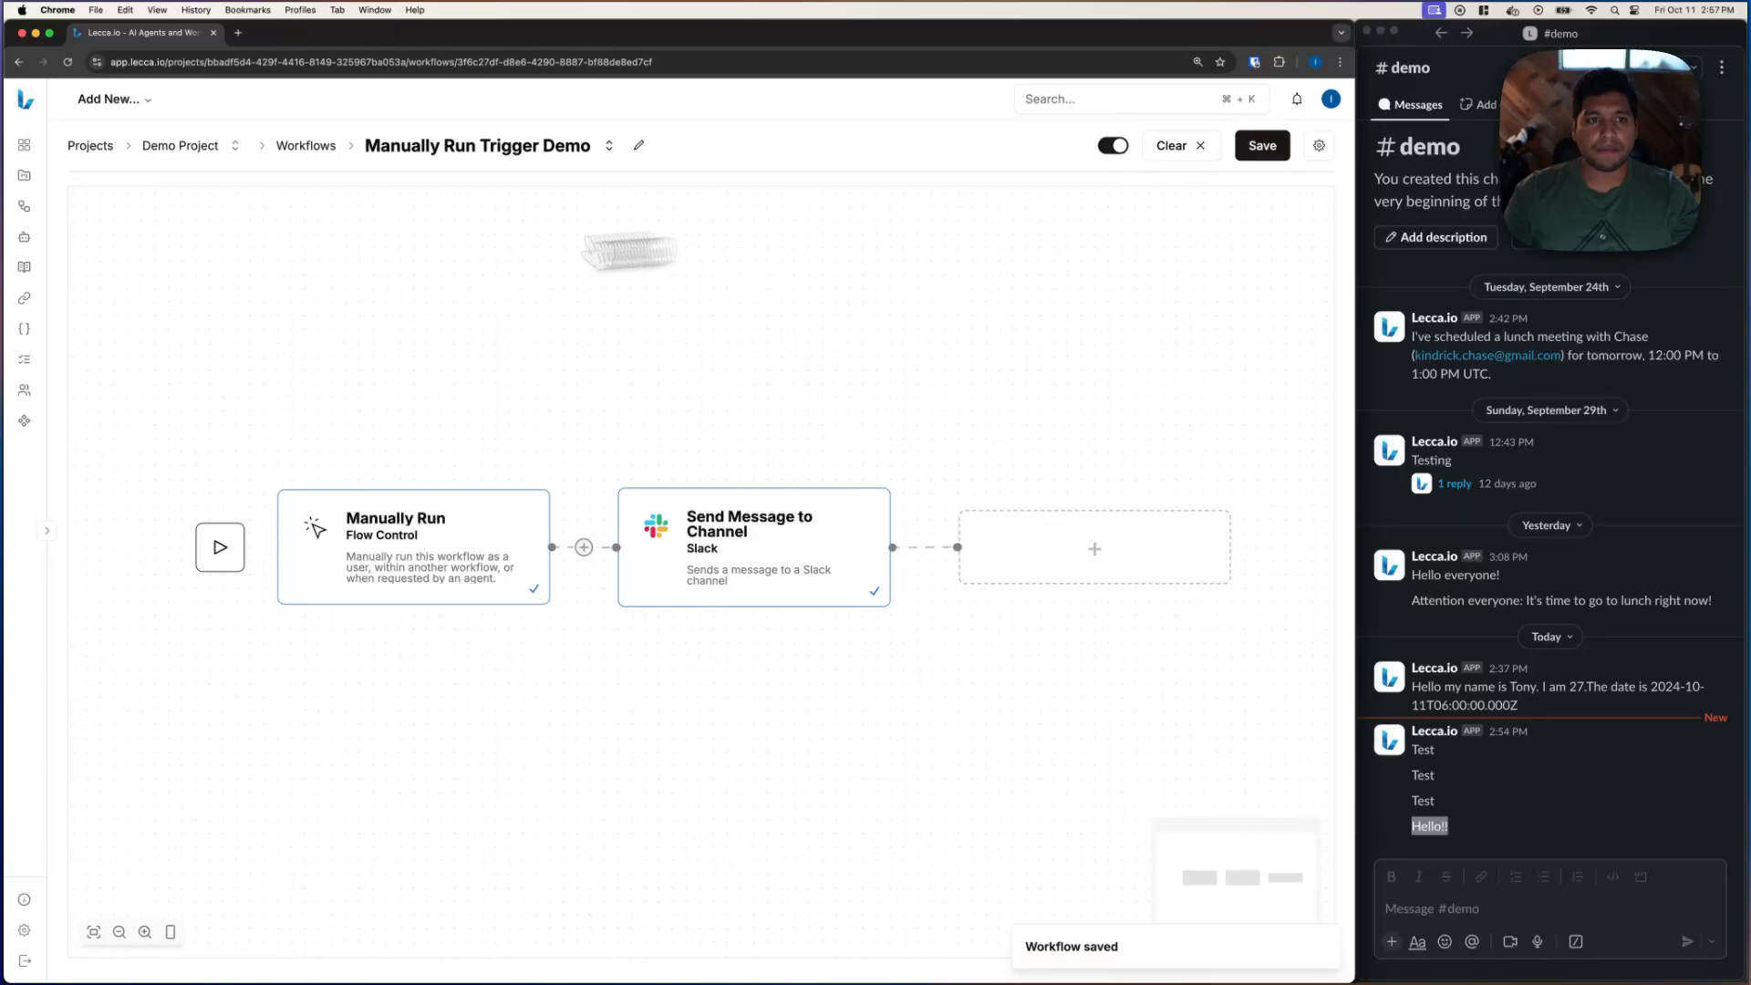
Create a new agent in Demo Project named "Will run the slack workflow Agent"
click(181, 146)
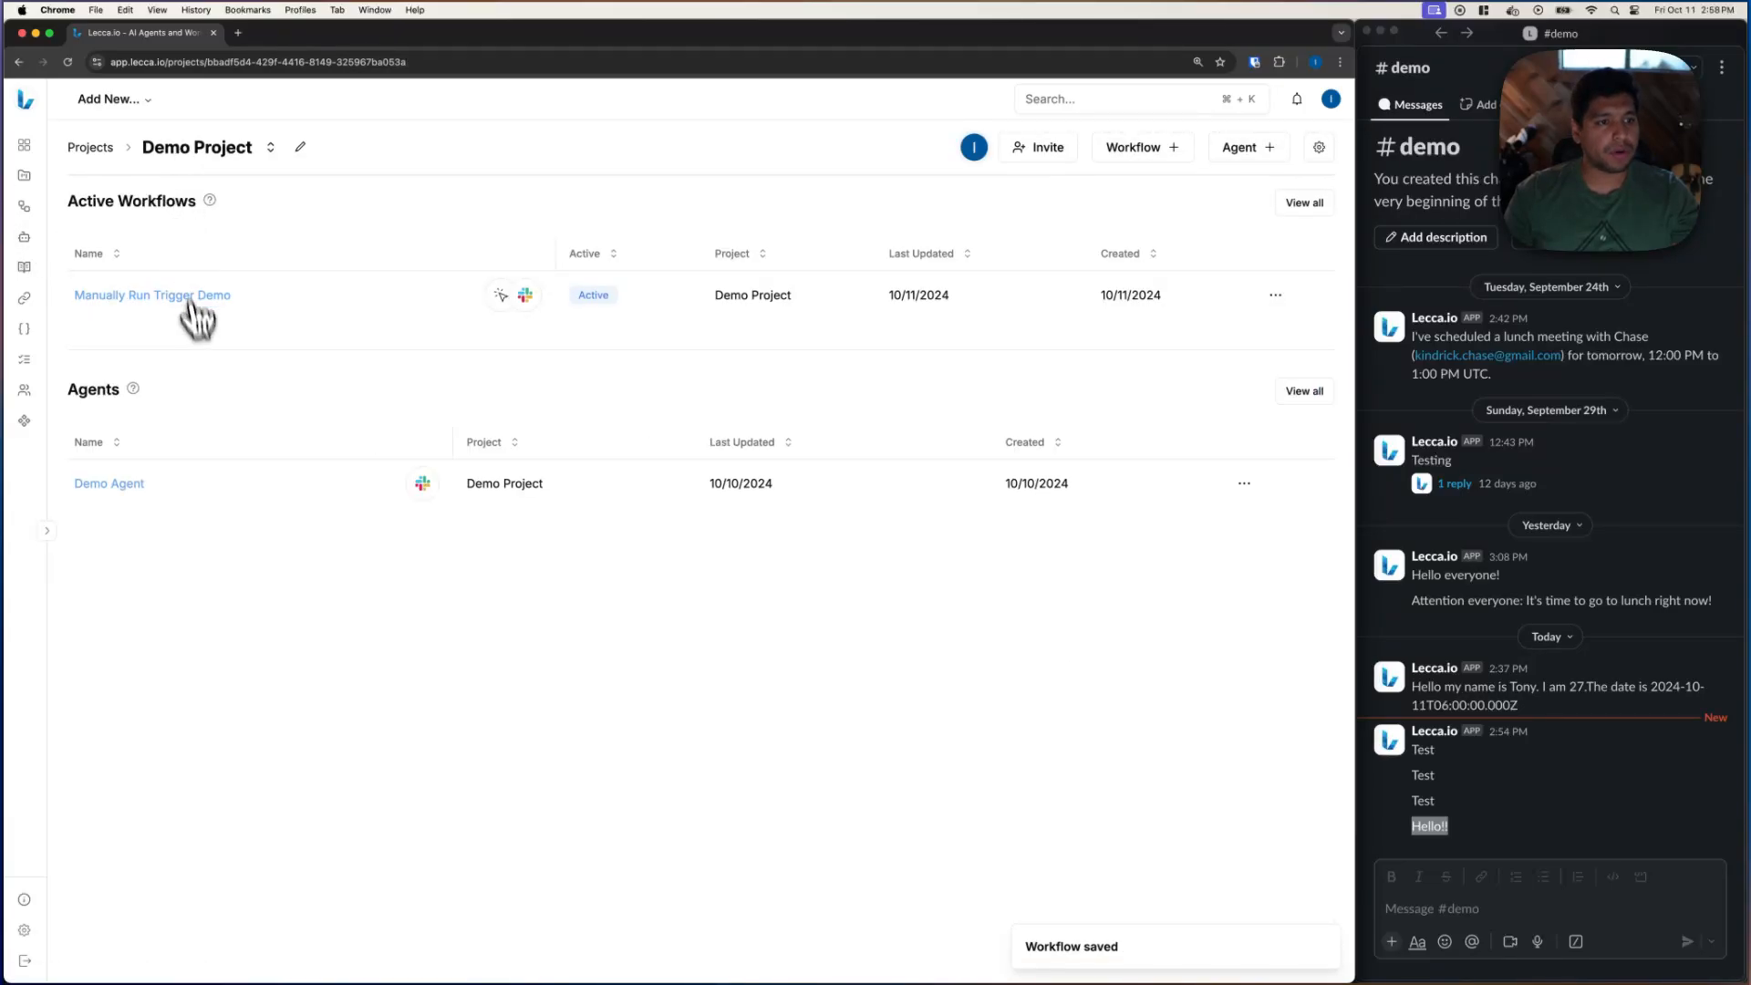
click(1270, 148)
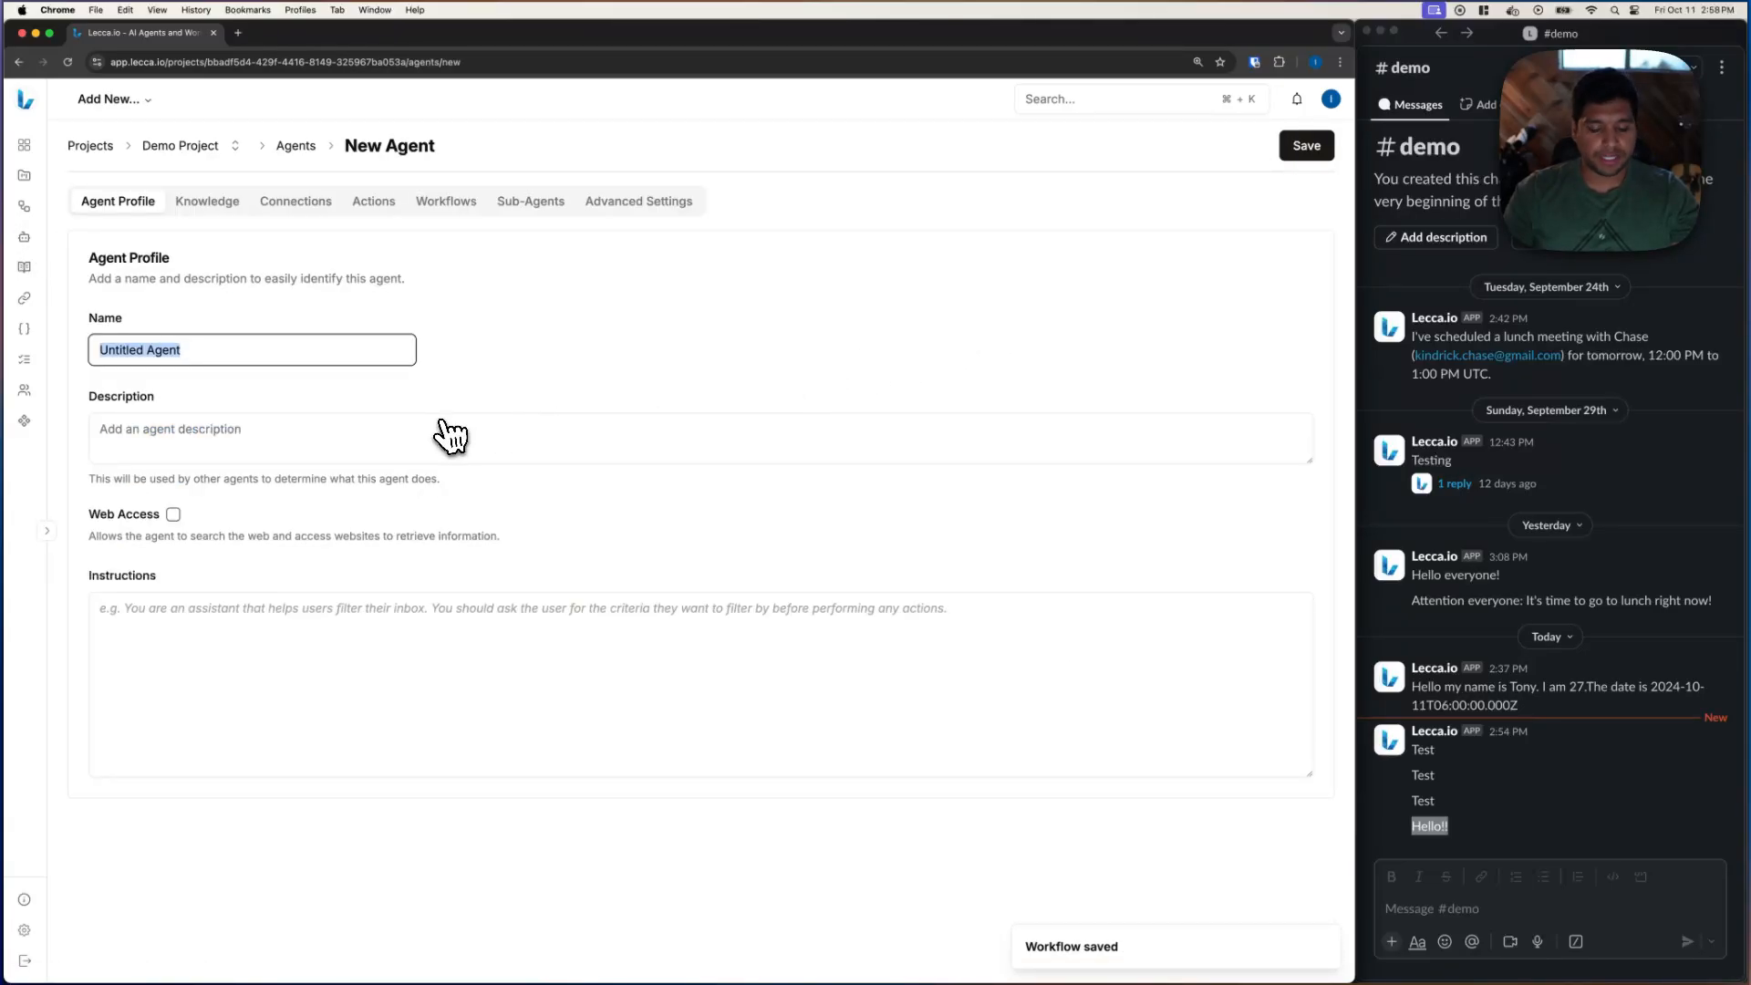
text(Will run the slack workflow)
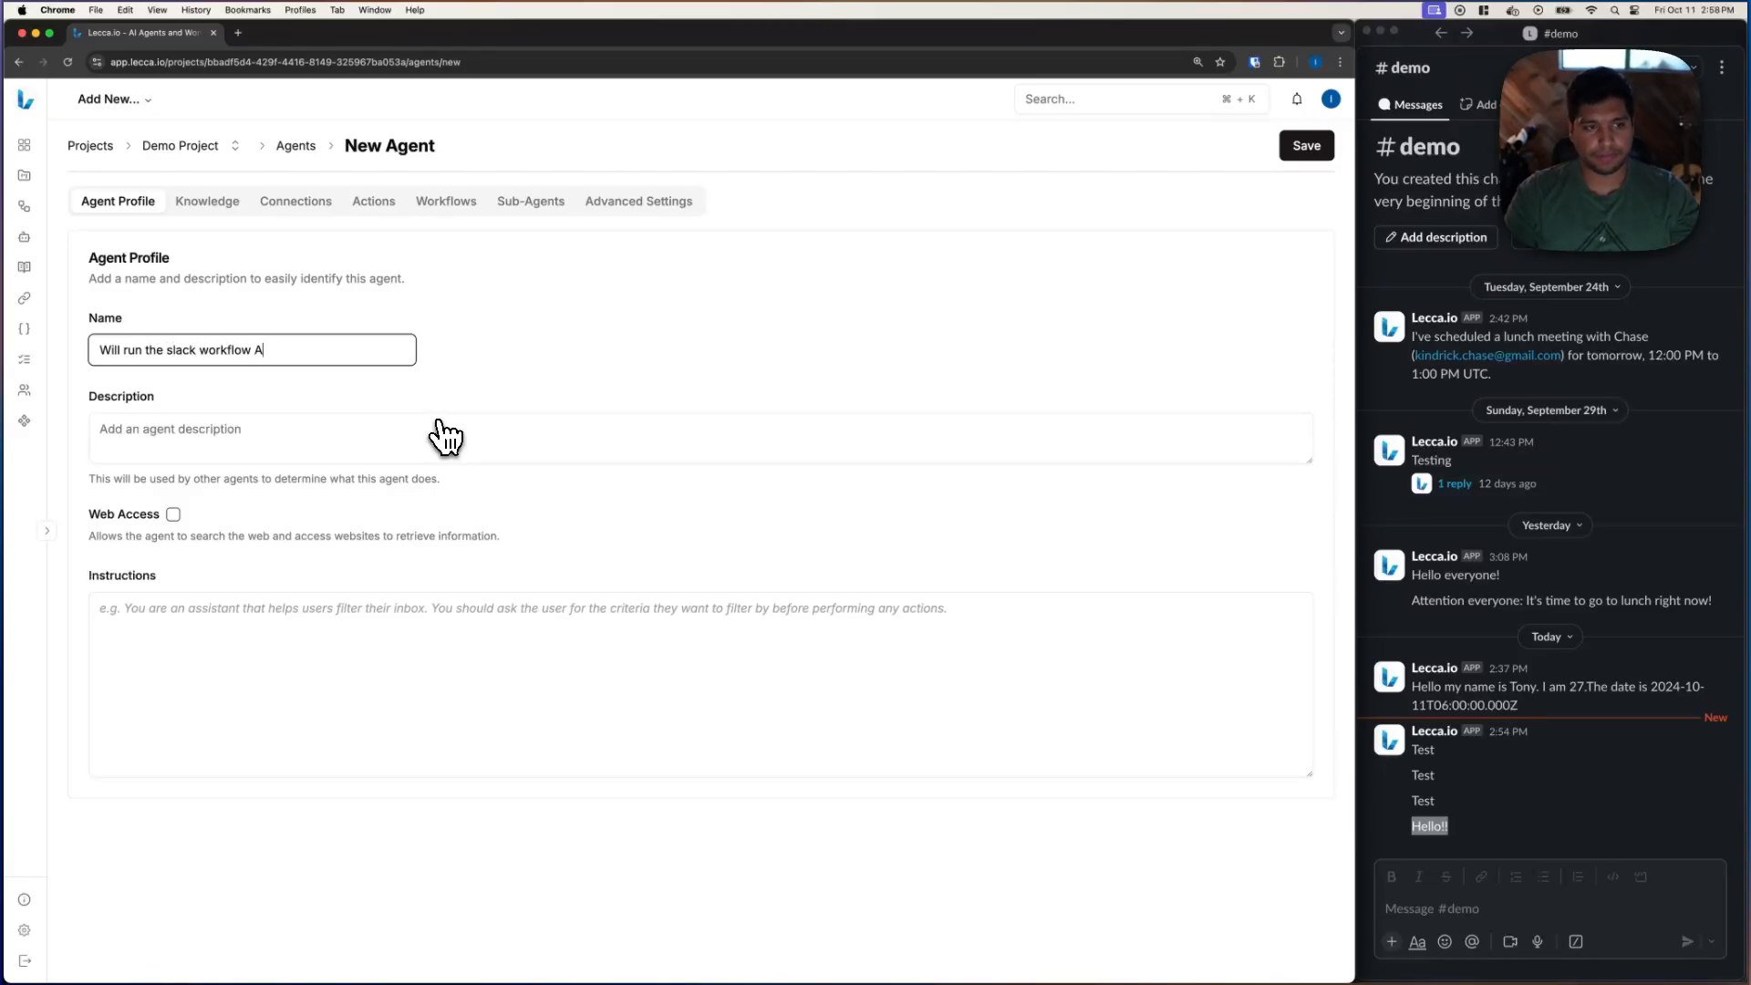
click(209, 691)
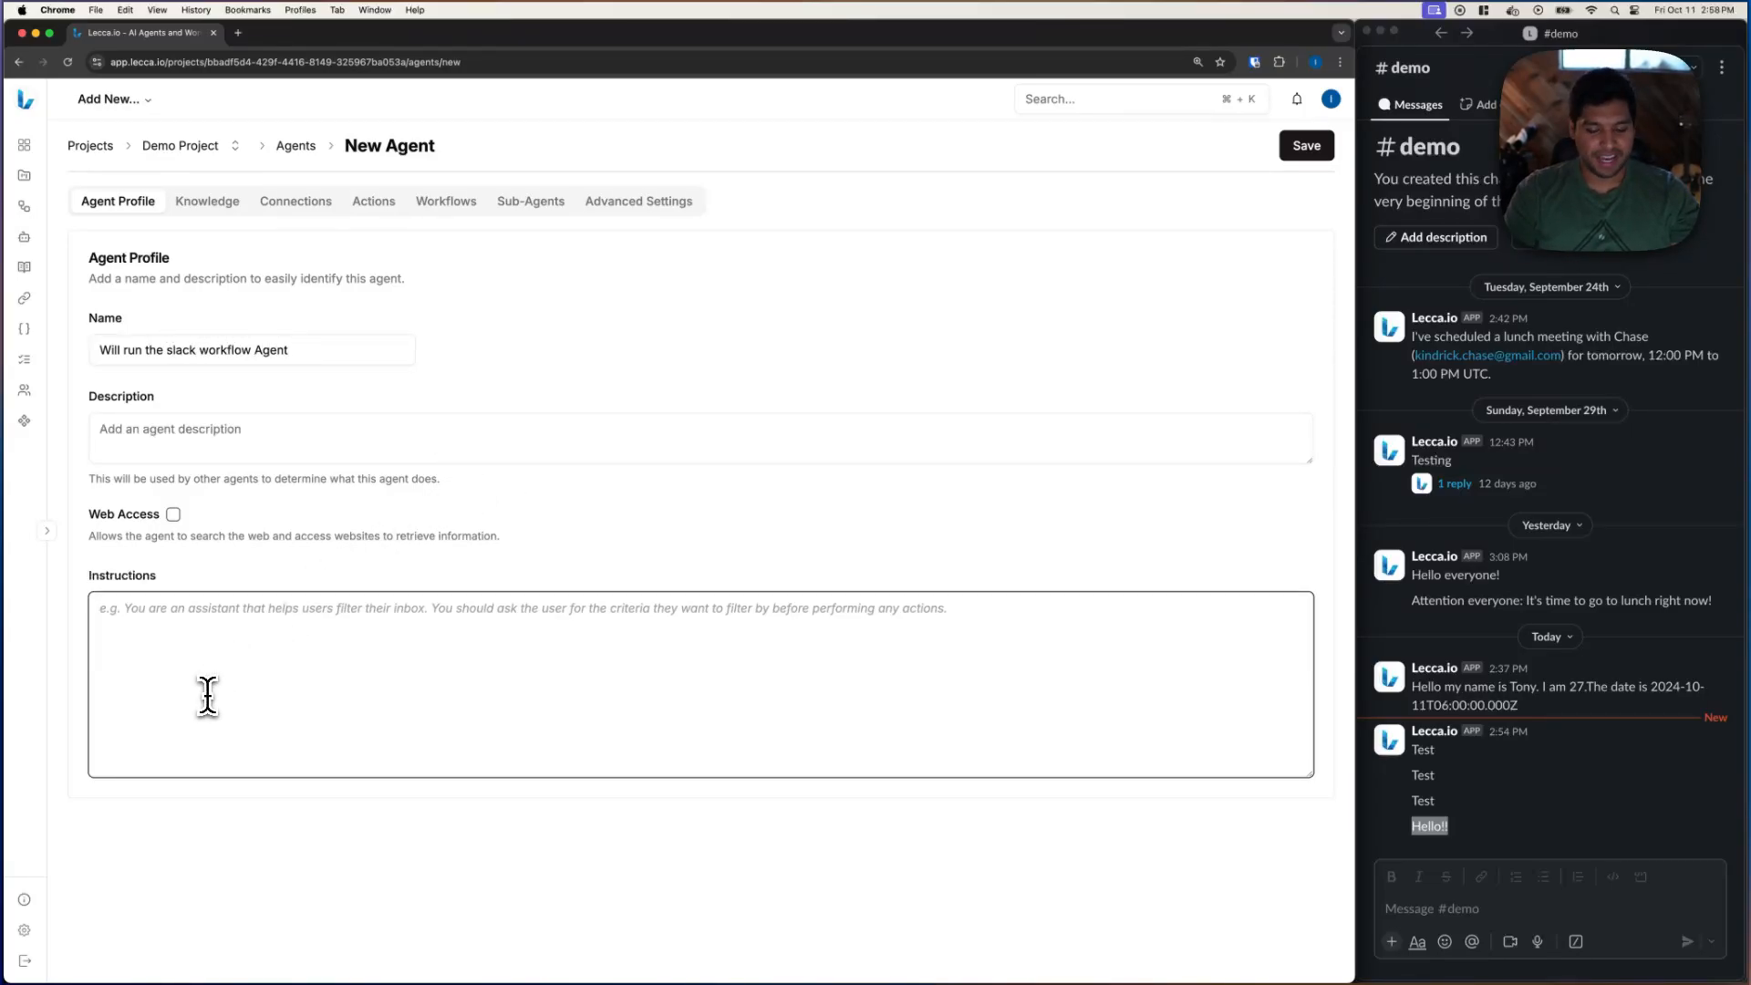
text(When)
key(BackSpace)
key(BackSpace)
key(BackSpace)
key(BackSpace)
key(BackSpace)
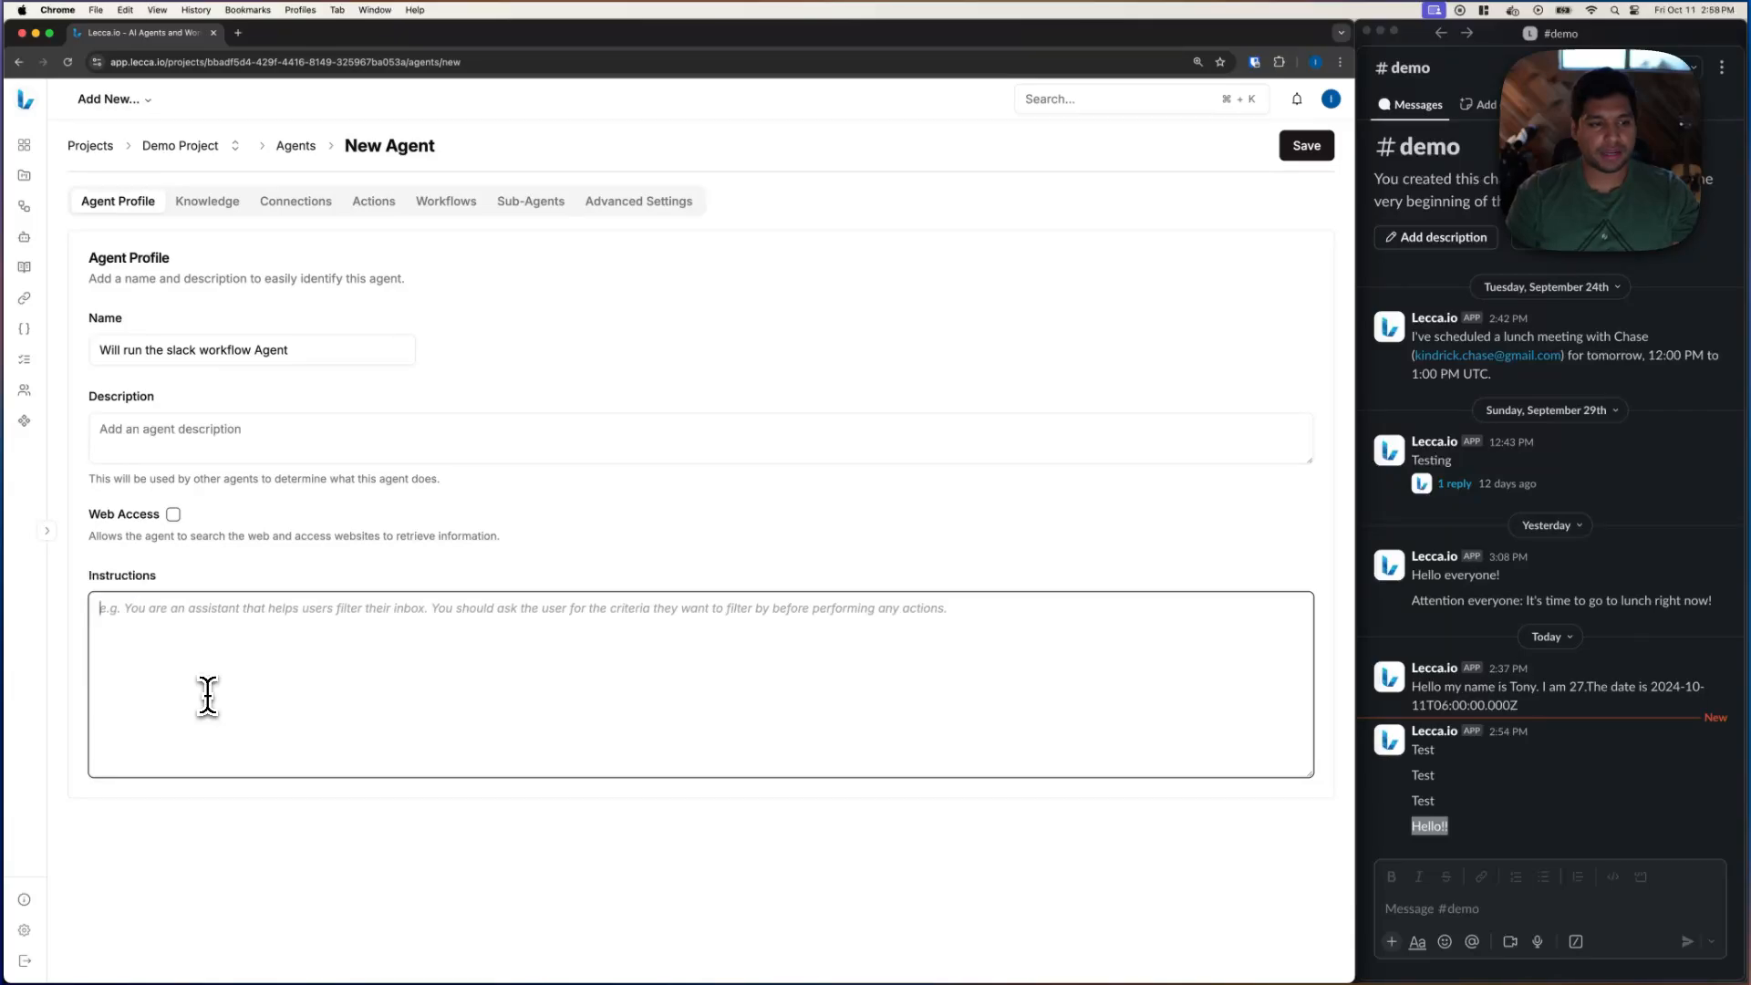
Enable the Manually Run Trigger Demo workflow for the new agent and save the agent
click(459, 208)
click(708, 689)
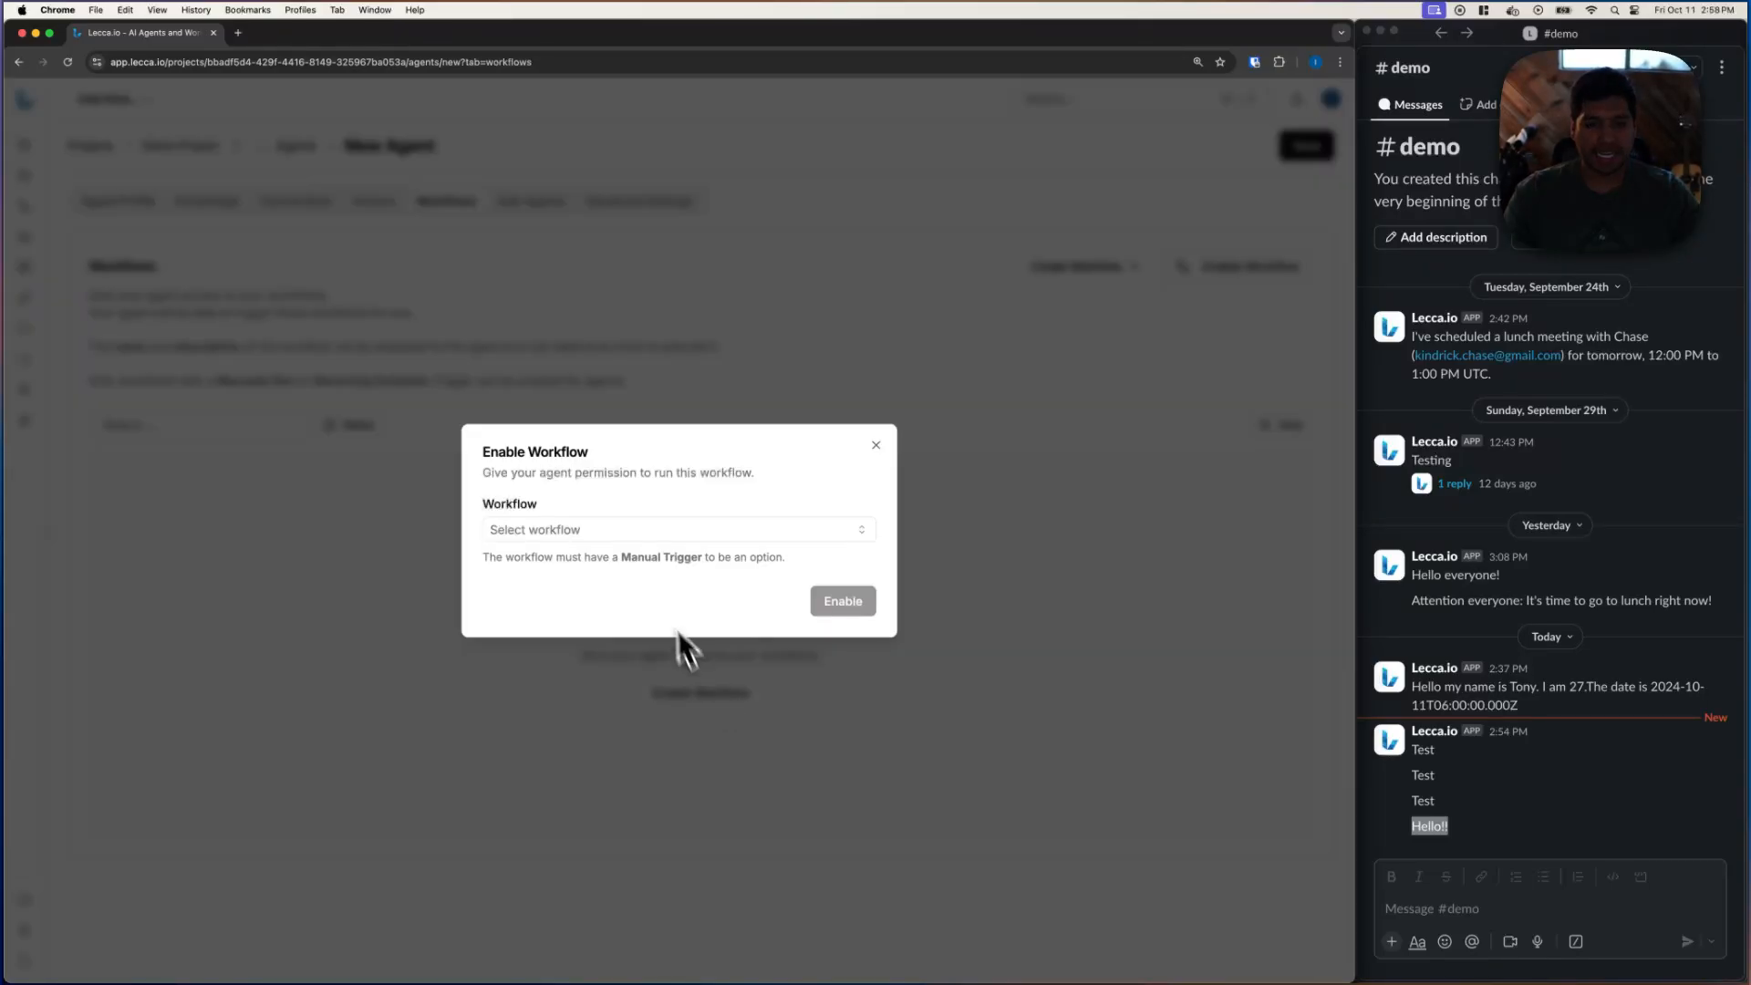
click(642, 534)
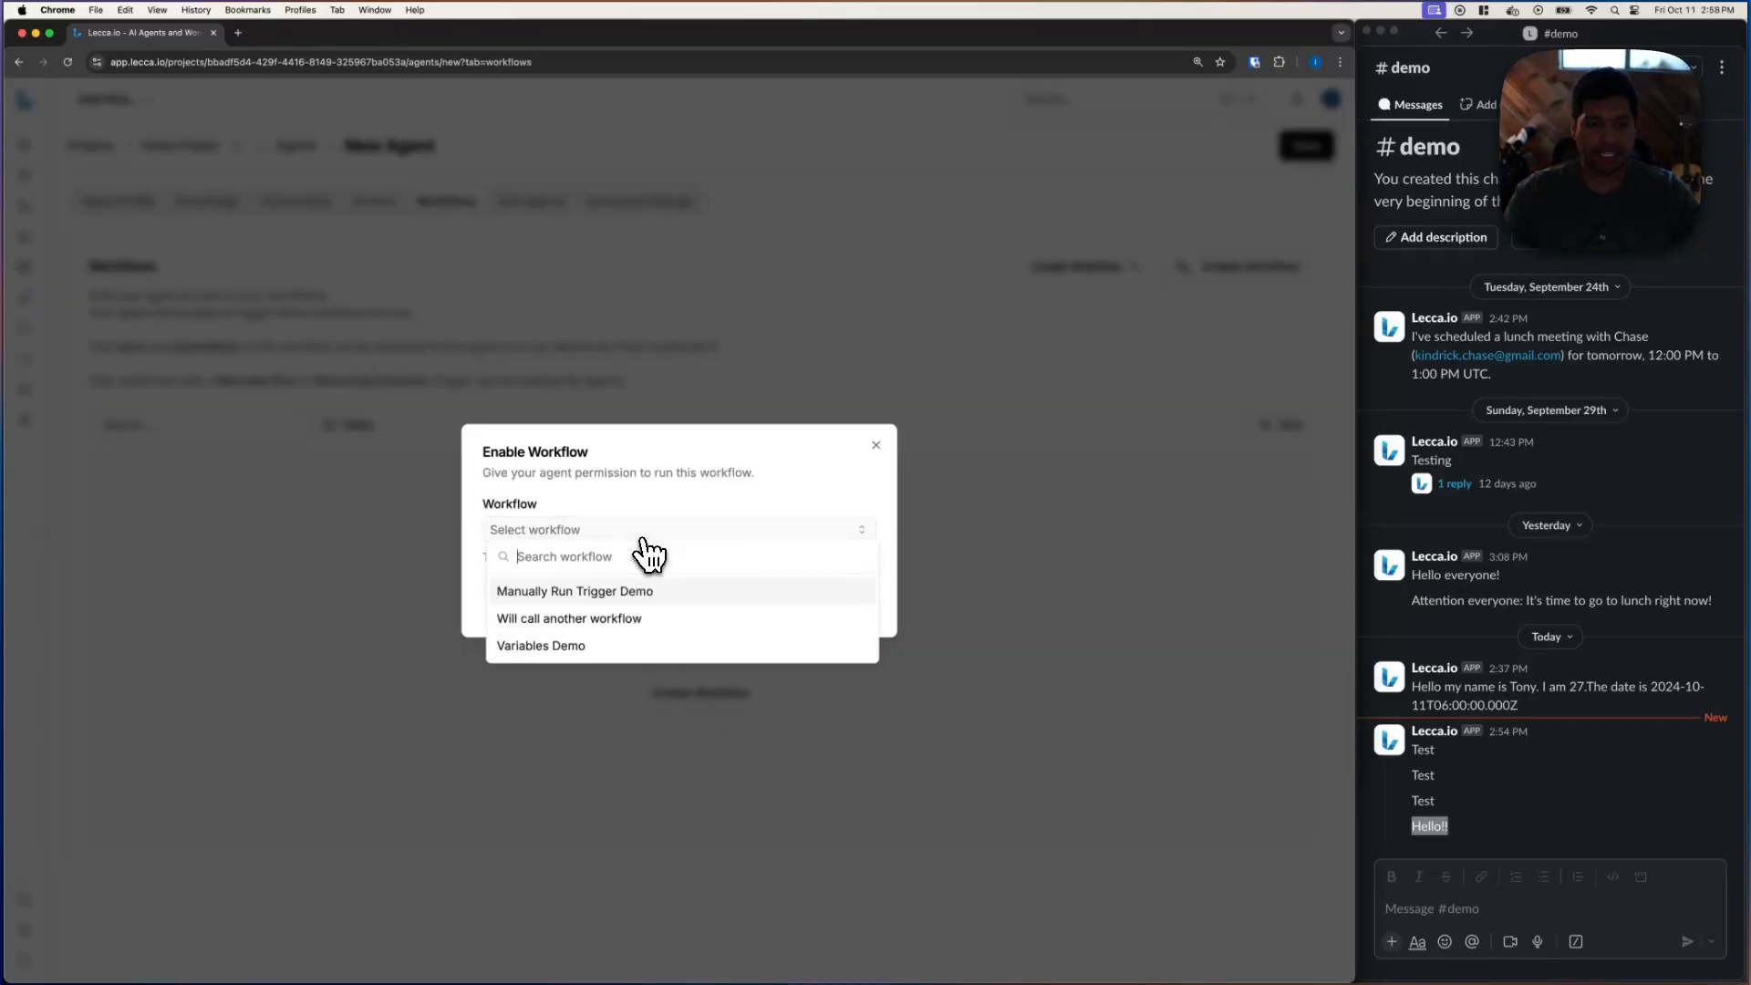
click(578, 617)
click(547, 533)
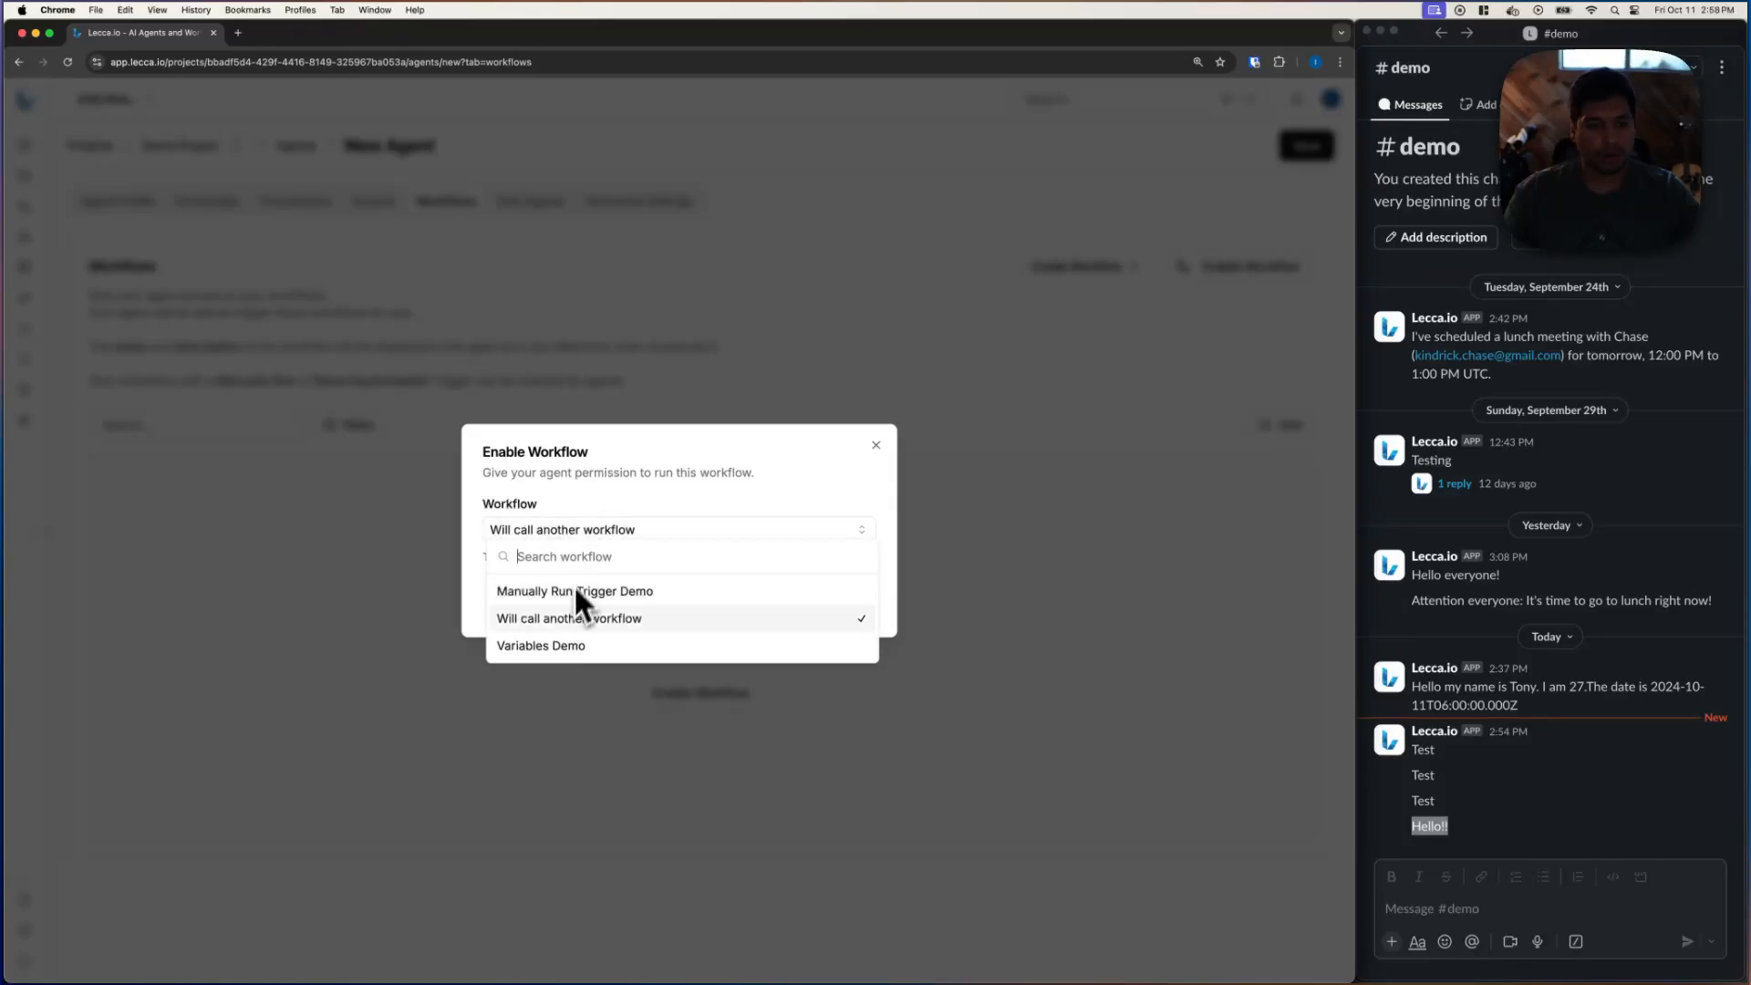
click(566, 600)
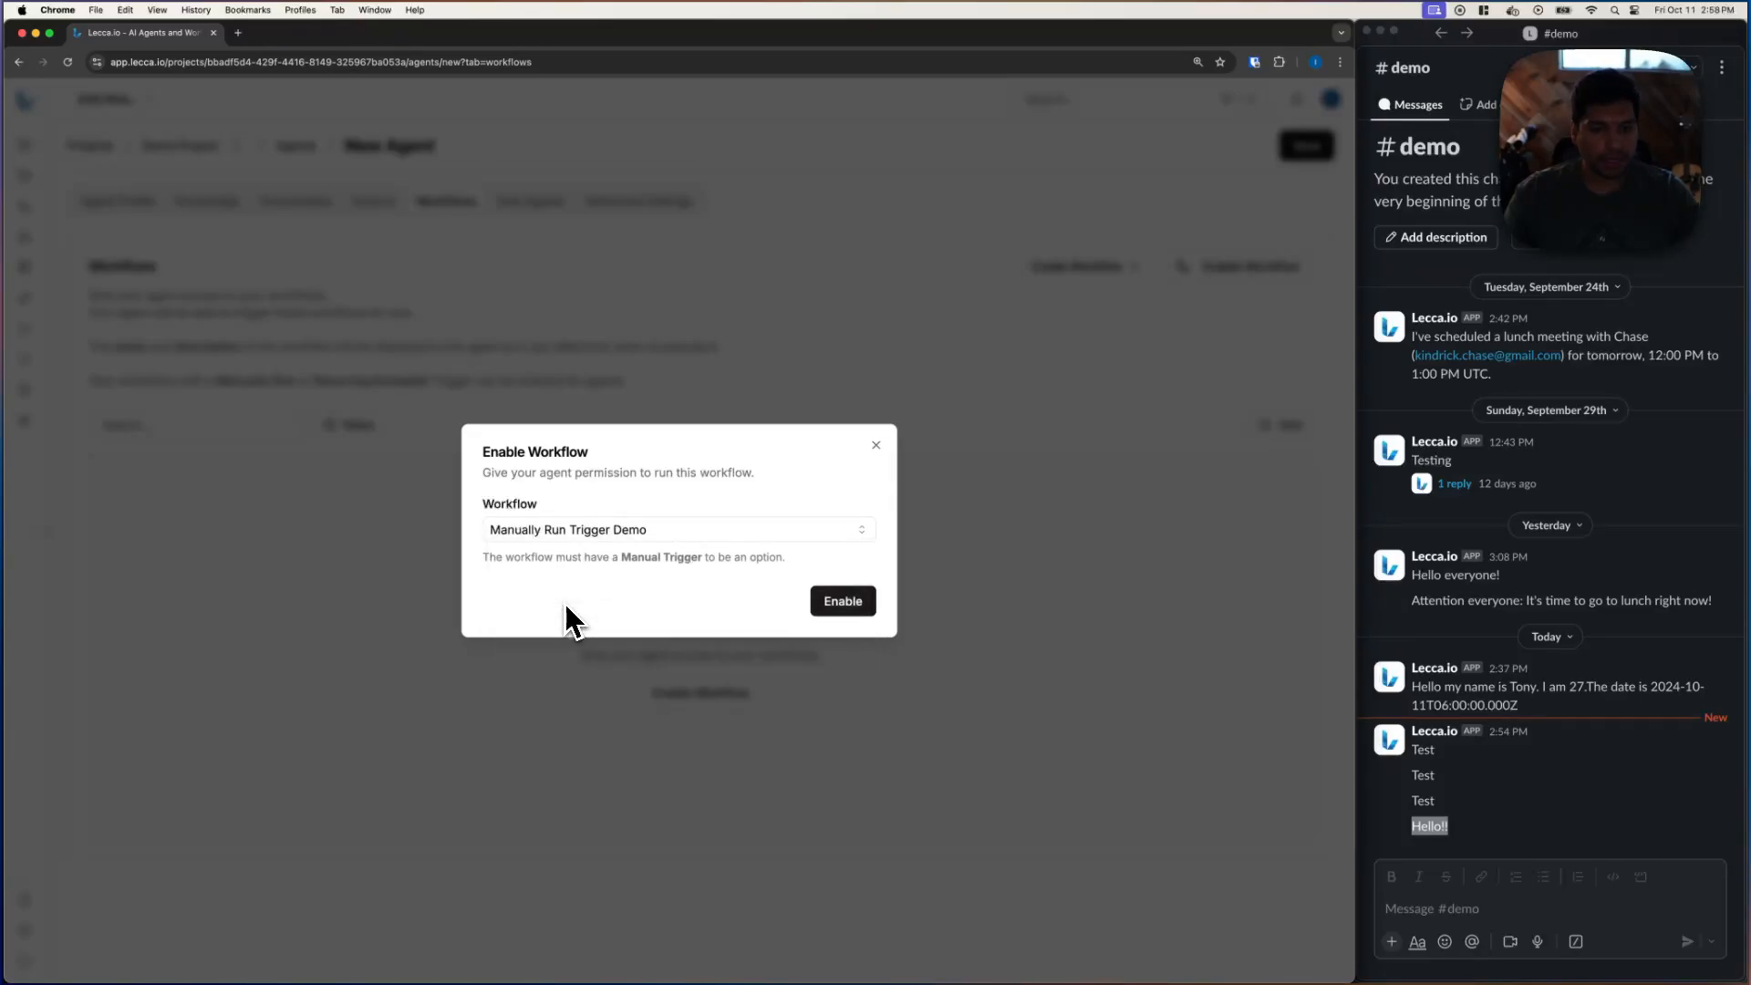
click(842, 606)
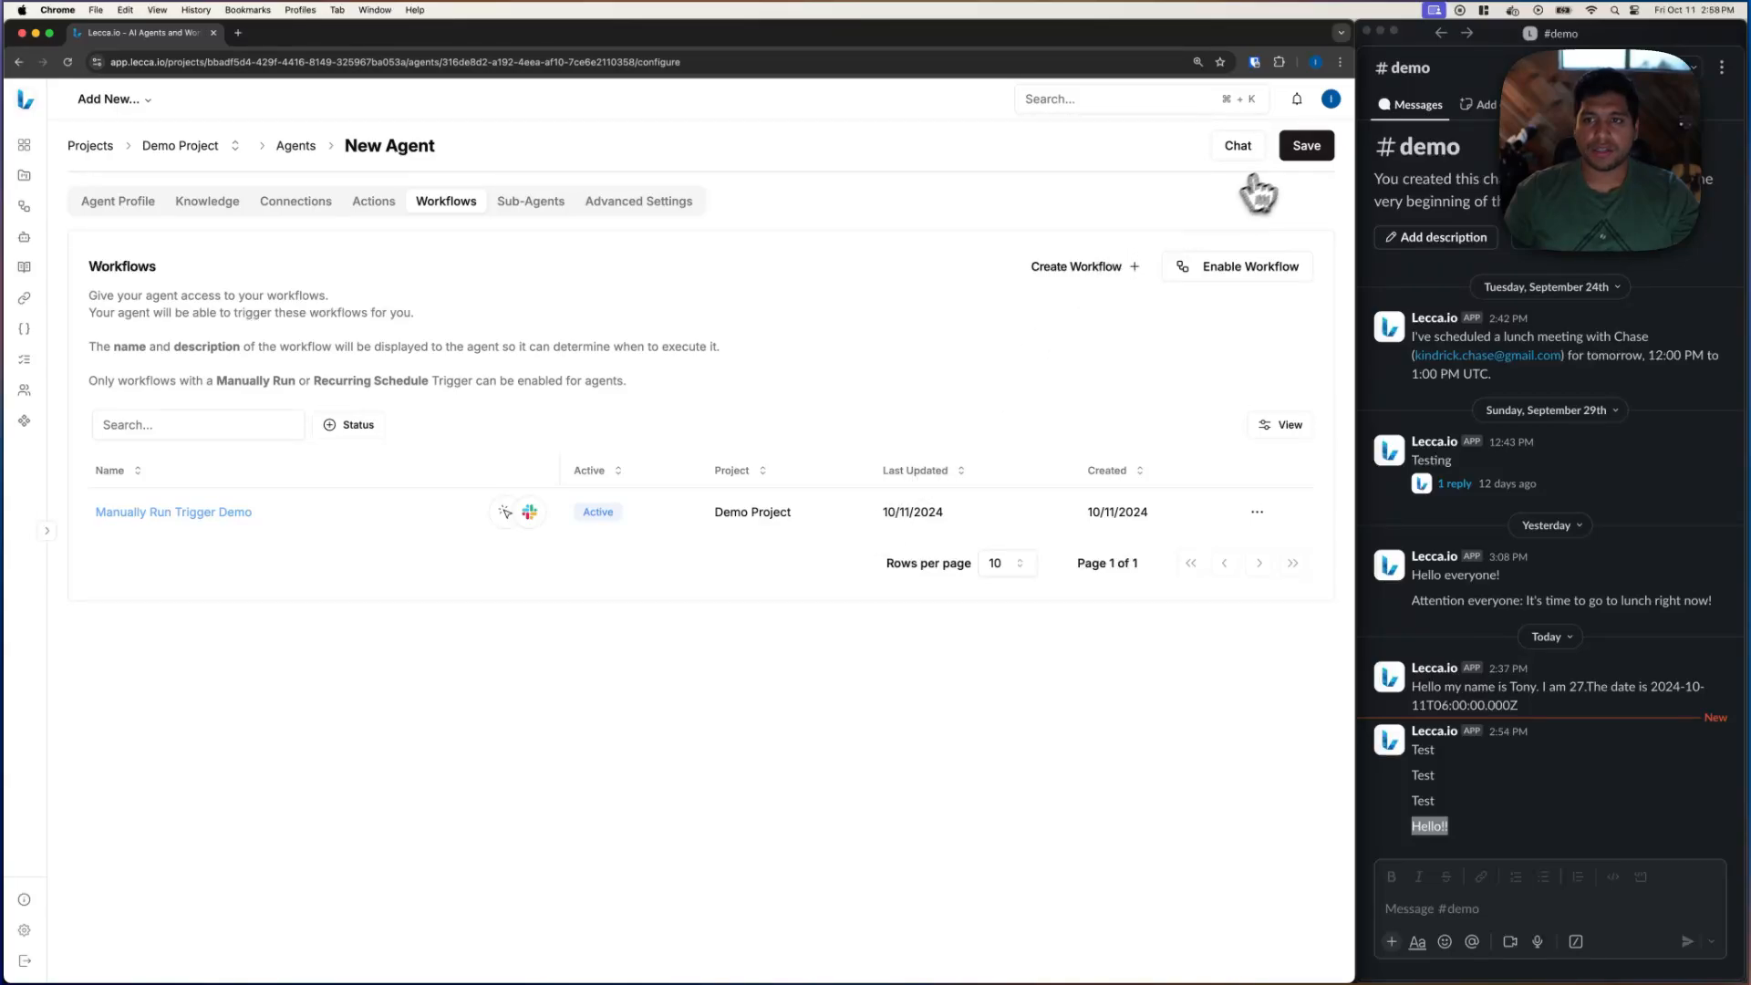
Start a chat with the agent and send it the request "Send the slack message"
click(1263, 152)
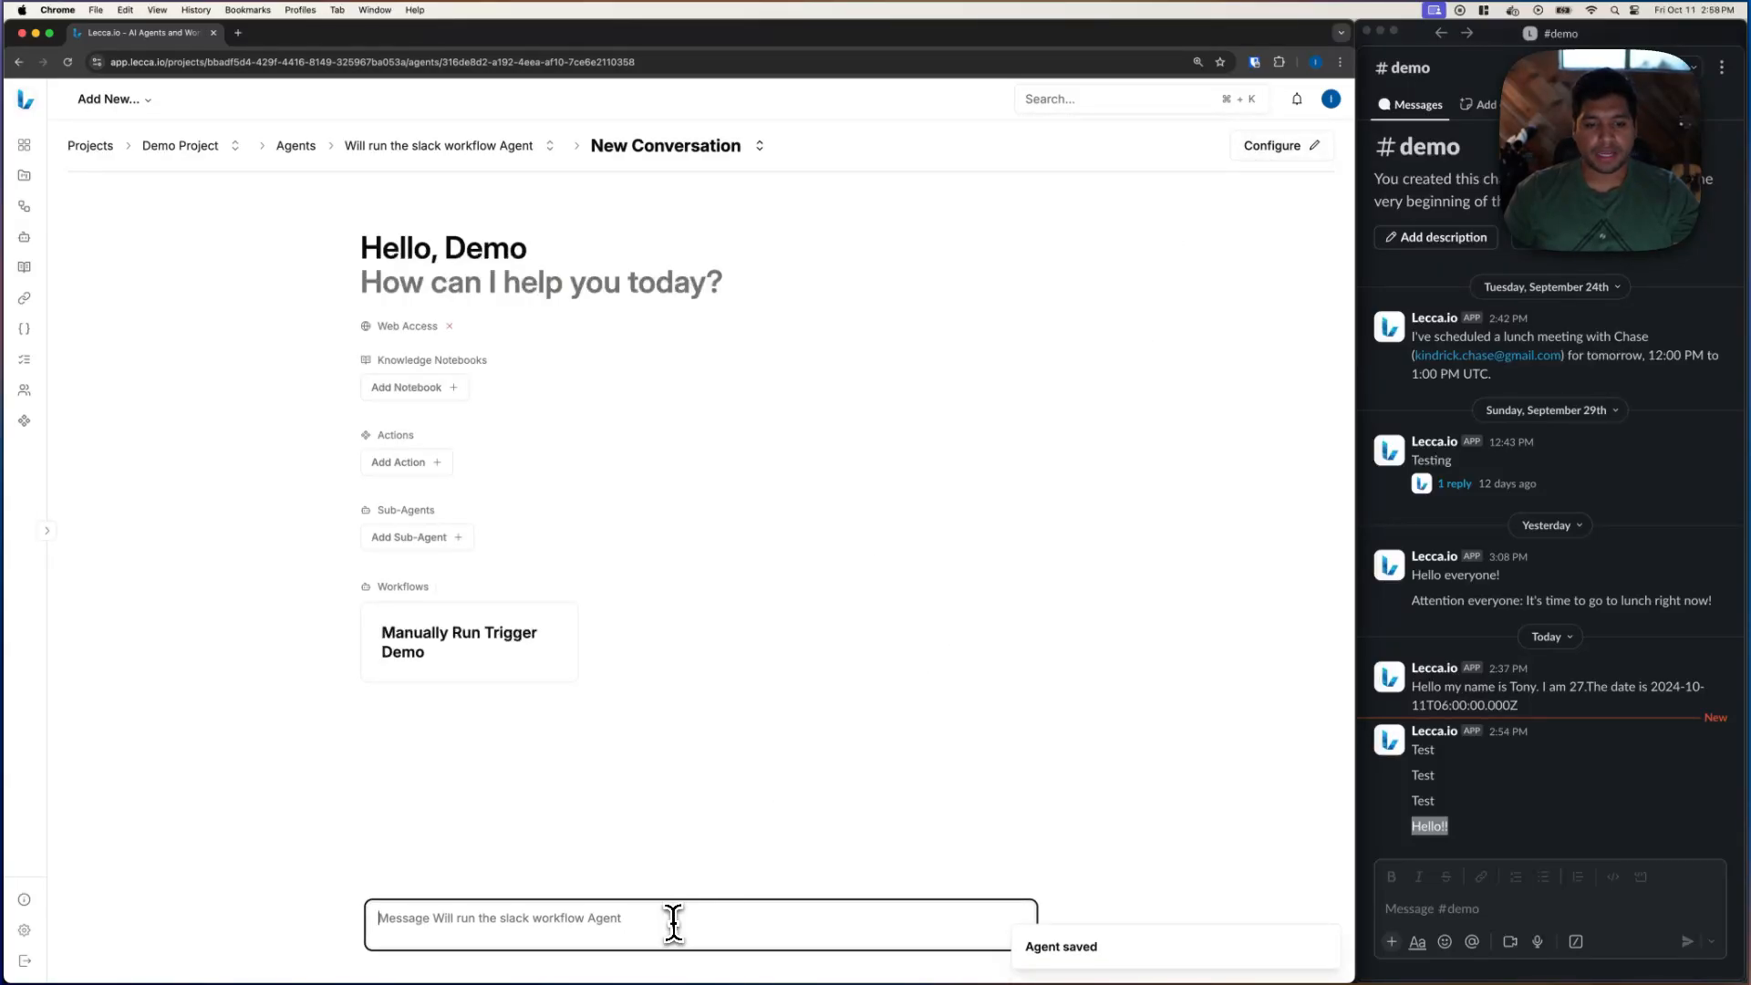
text(Send )
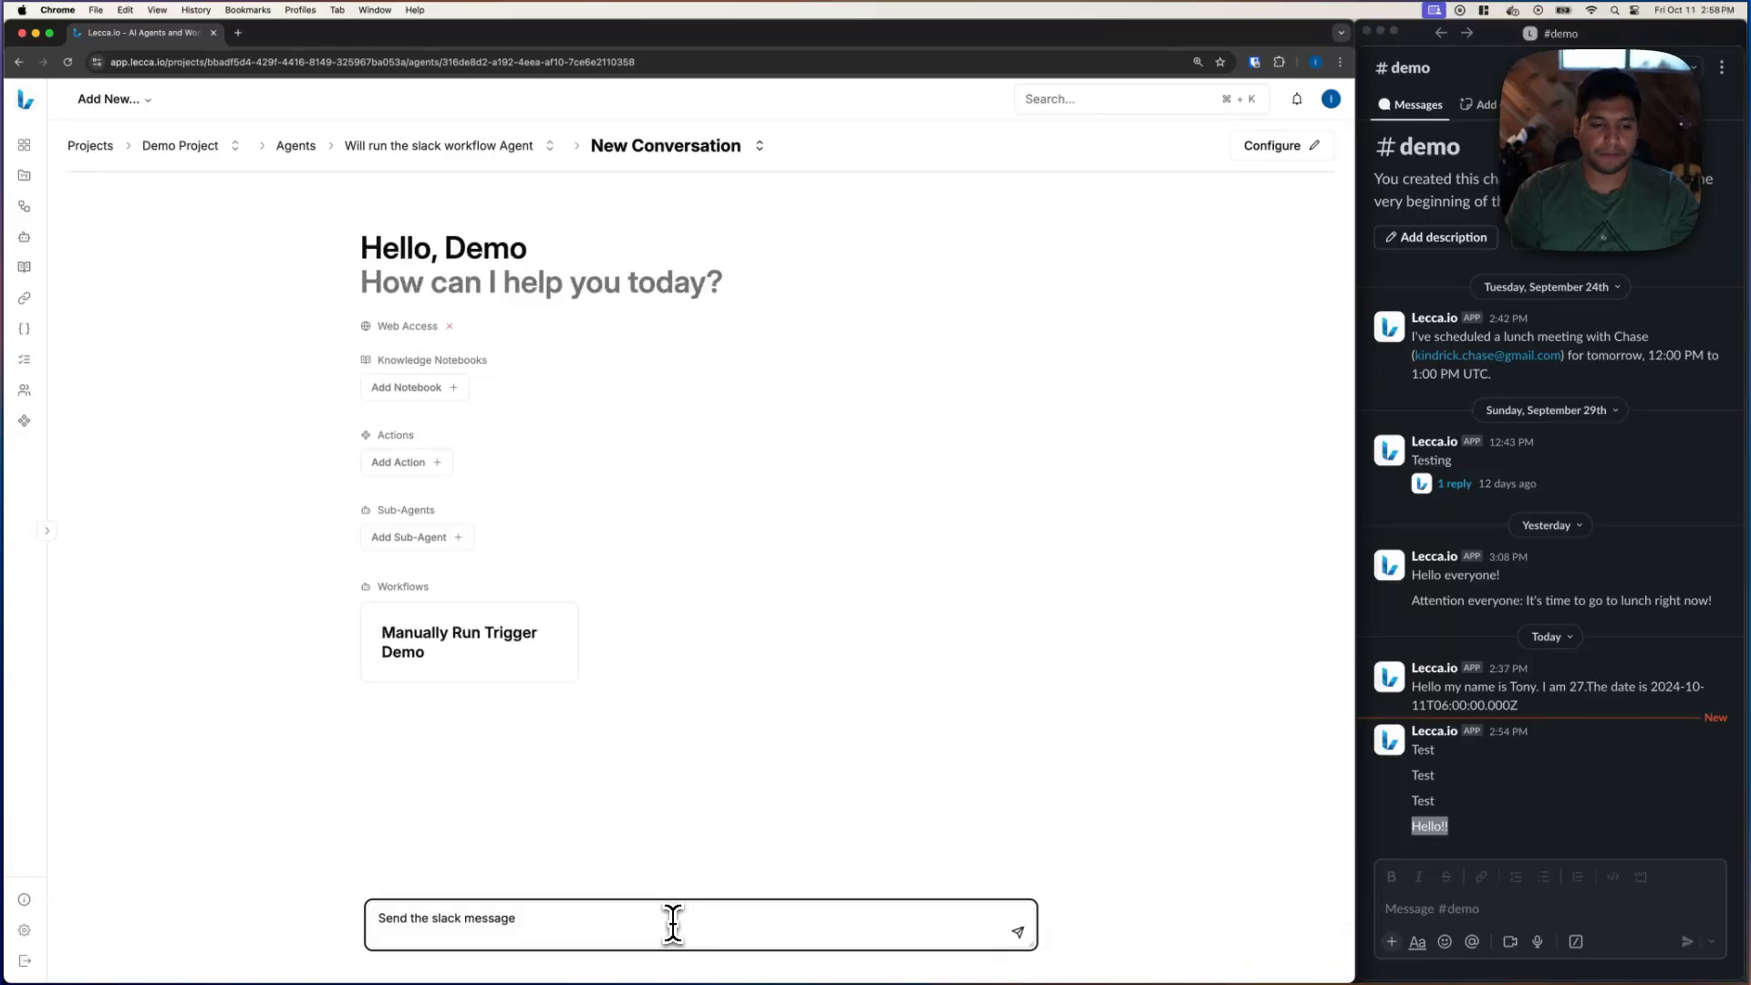
text(the slack message)
key(Return)
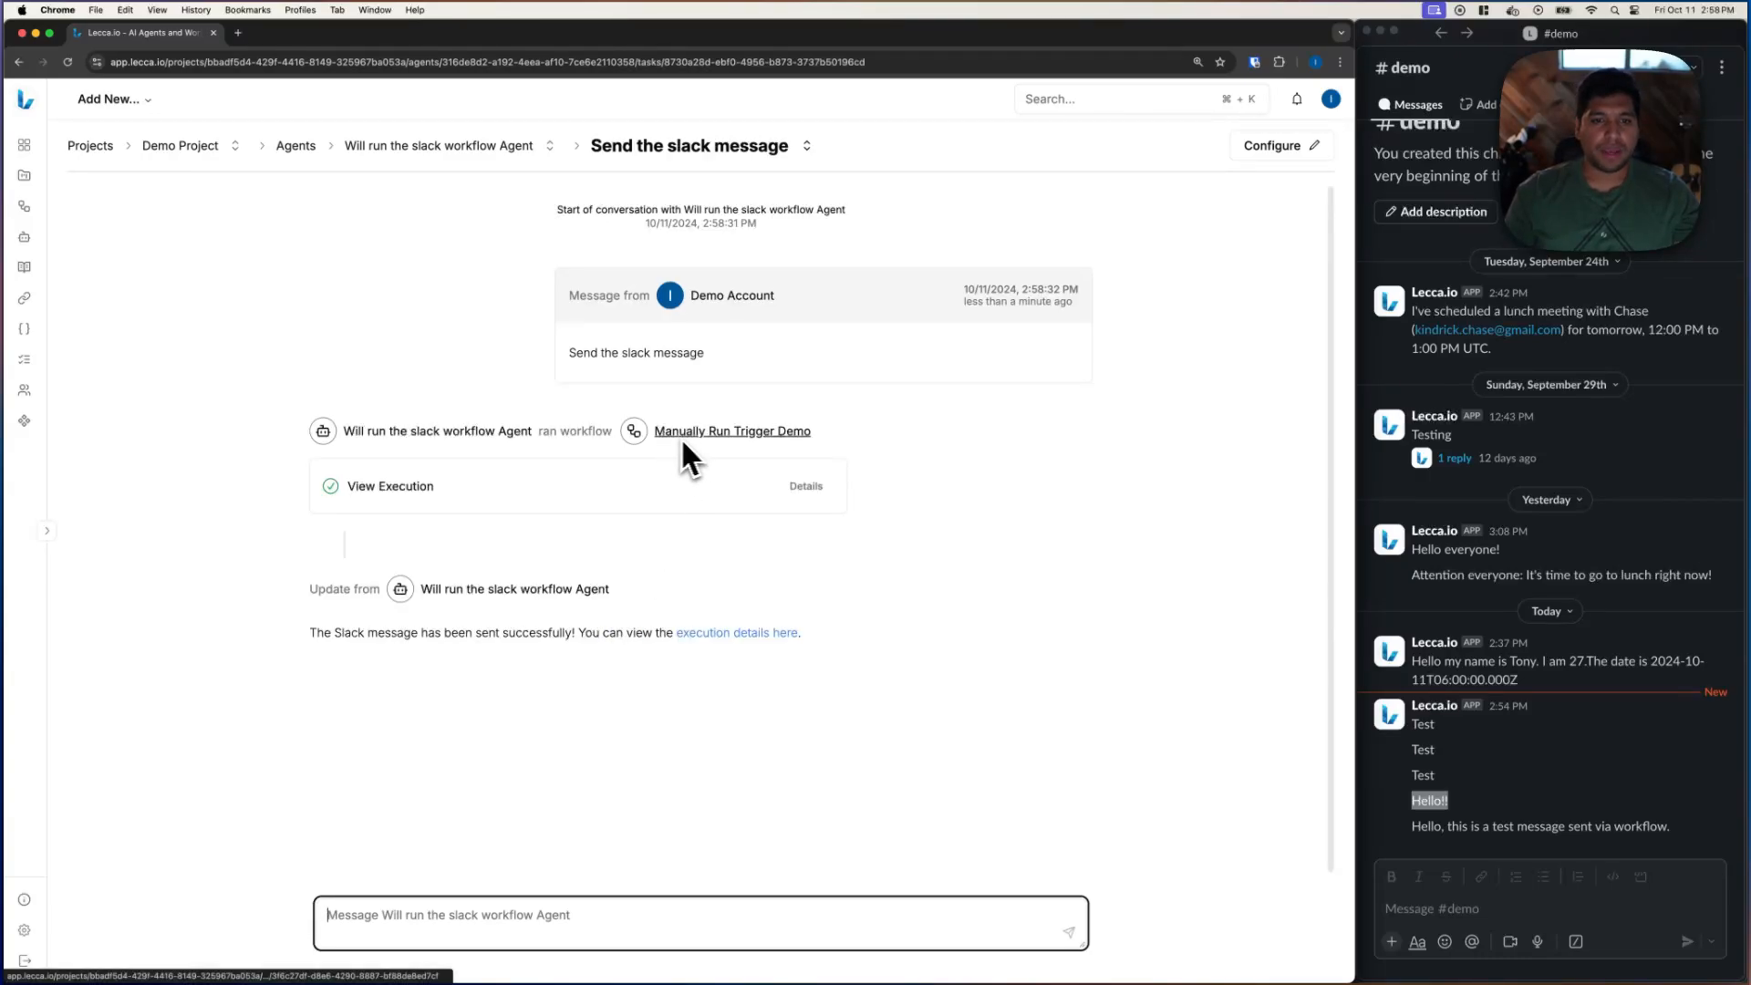
Examine the agent's workflow execution and reply, and compare them with the newest message in the Slack demo channel
mouse_move(814, 499)
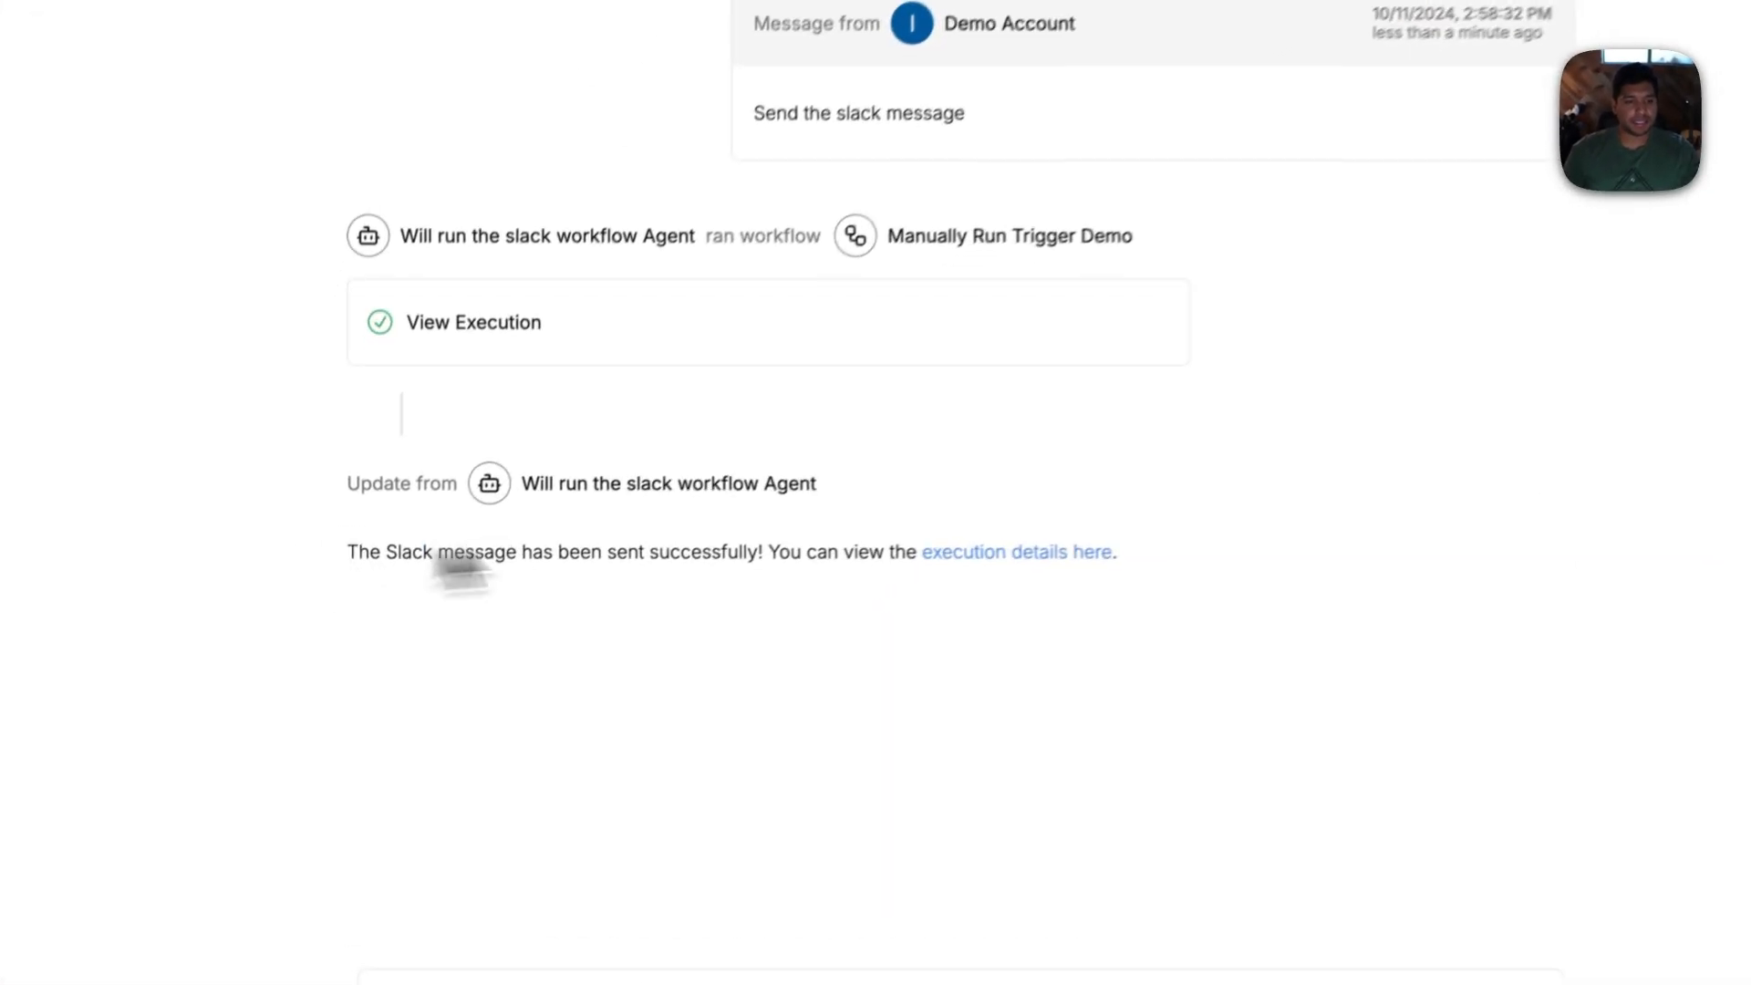
drag(346, 551, 871, 555)
click(909, 605)
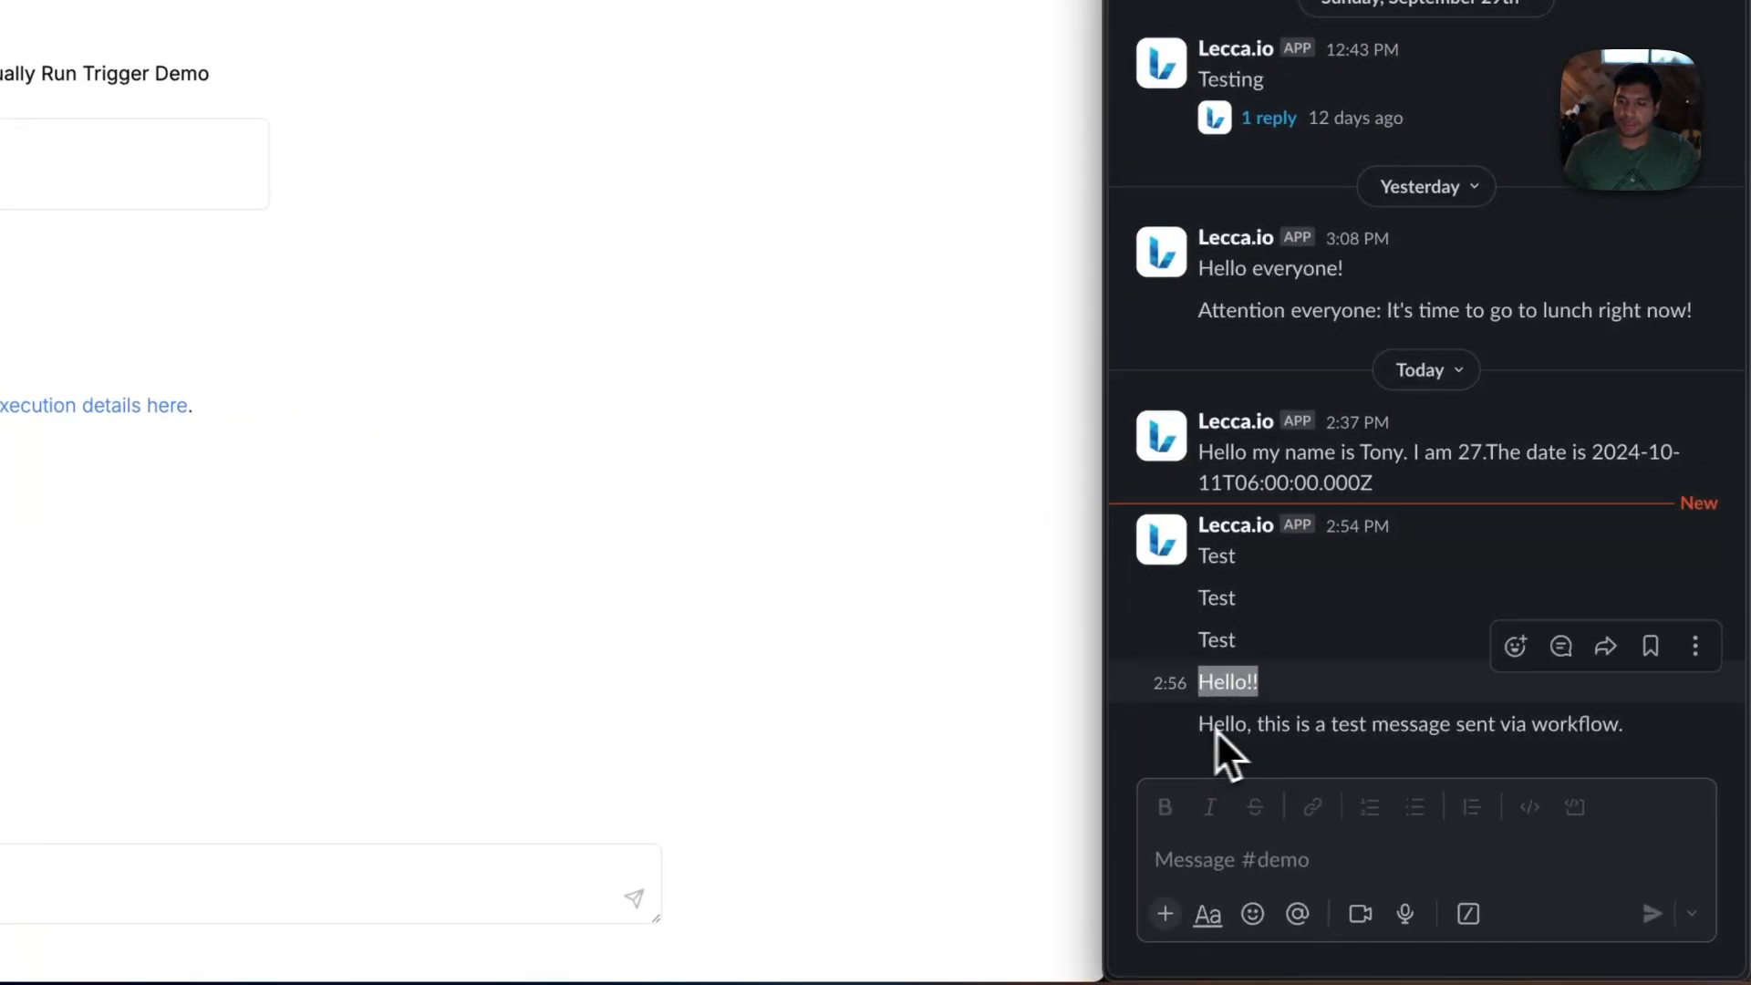
Check the newest Slack message against the custom input message in the agent's workflow execution details
drag(1327, 727, 1610, 723)
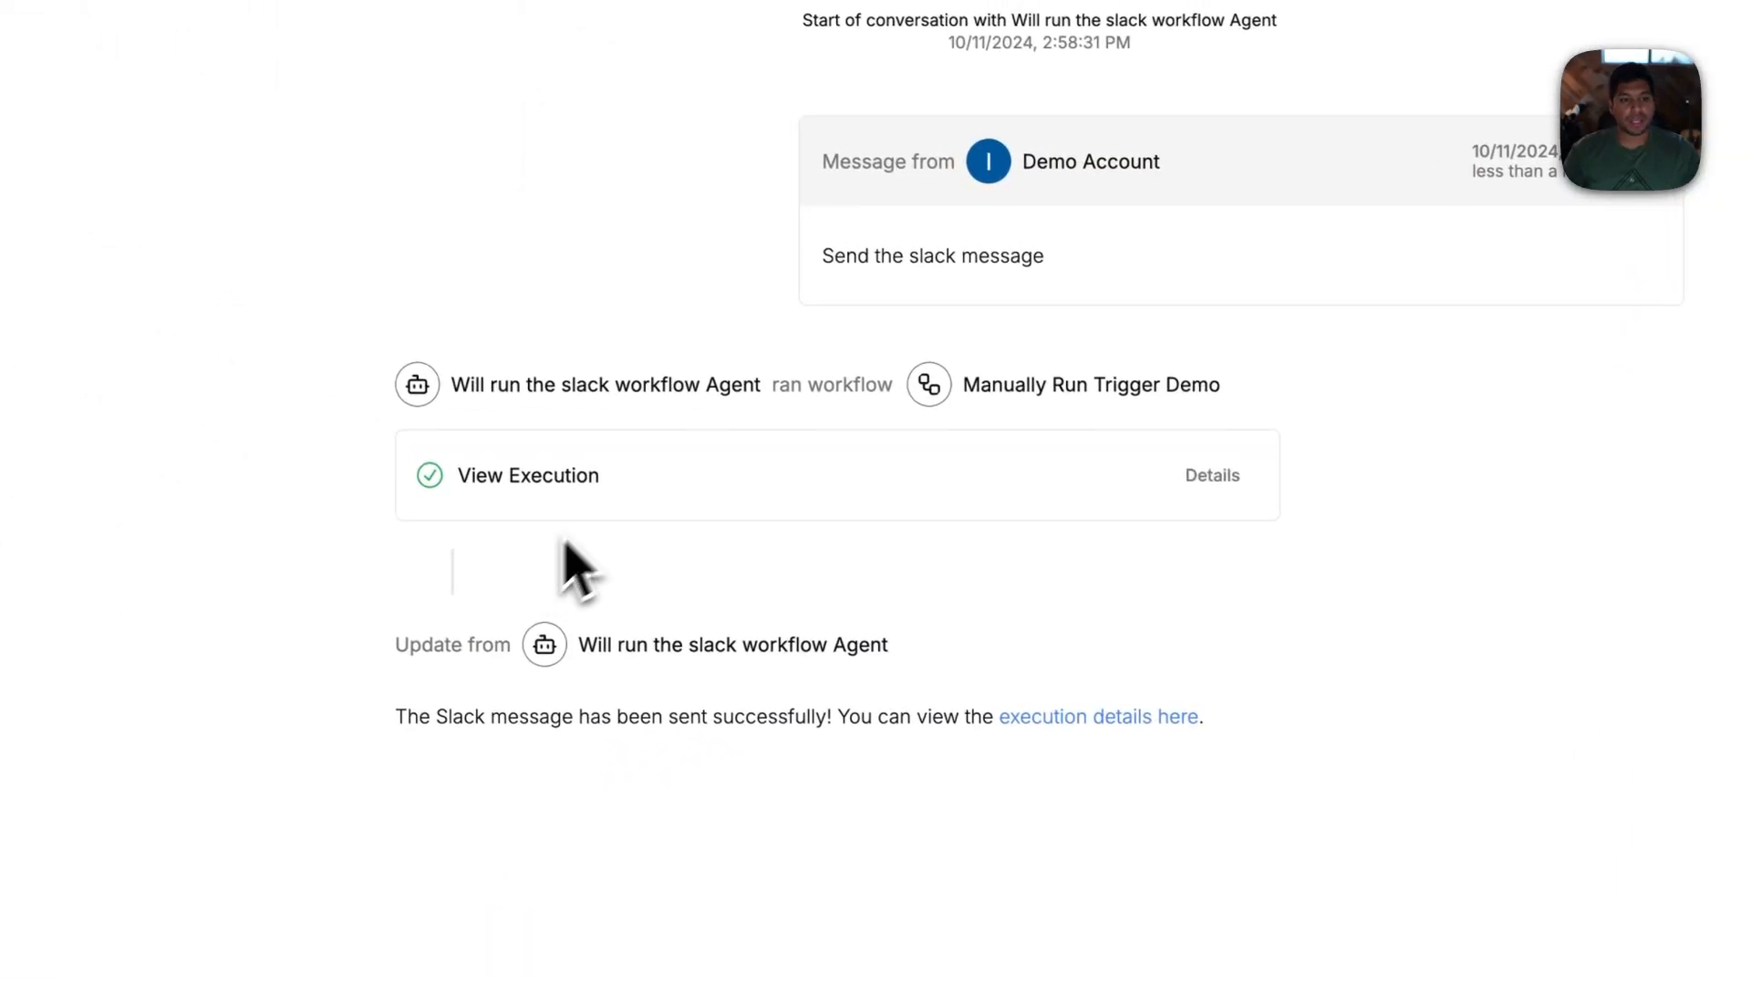
click(1115, 439)
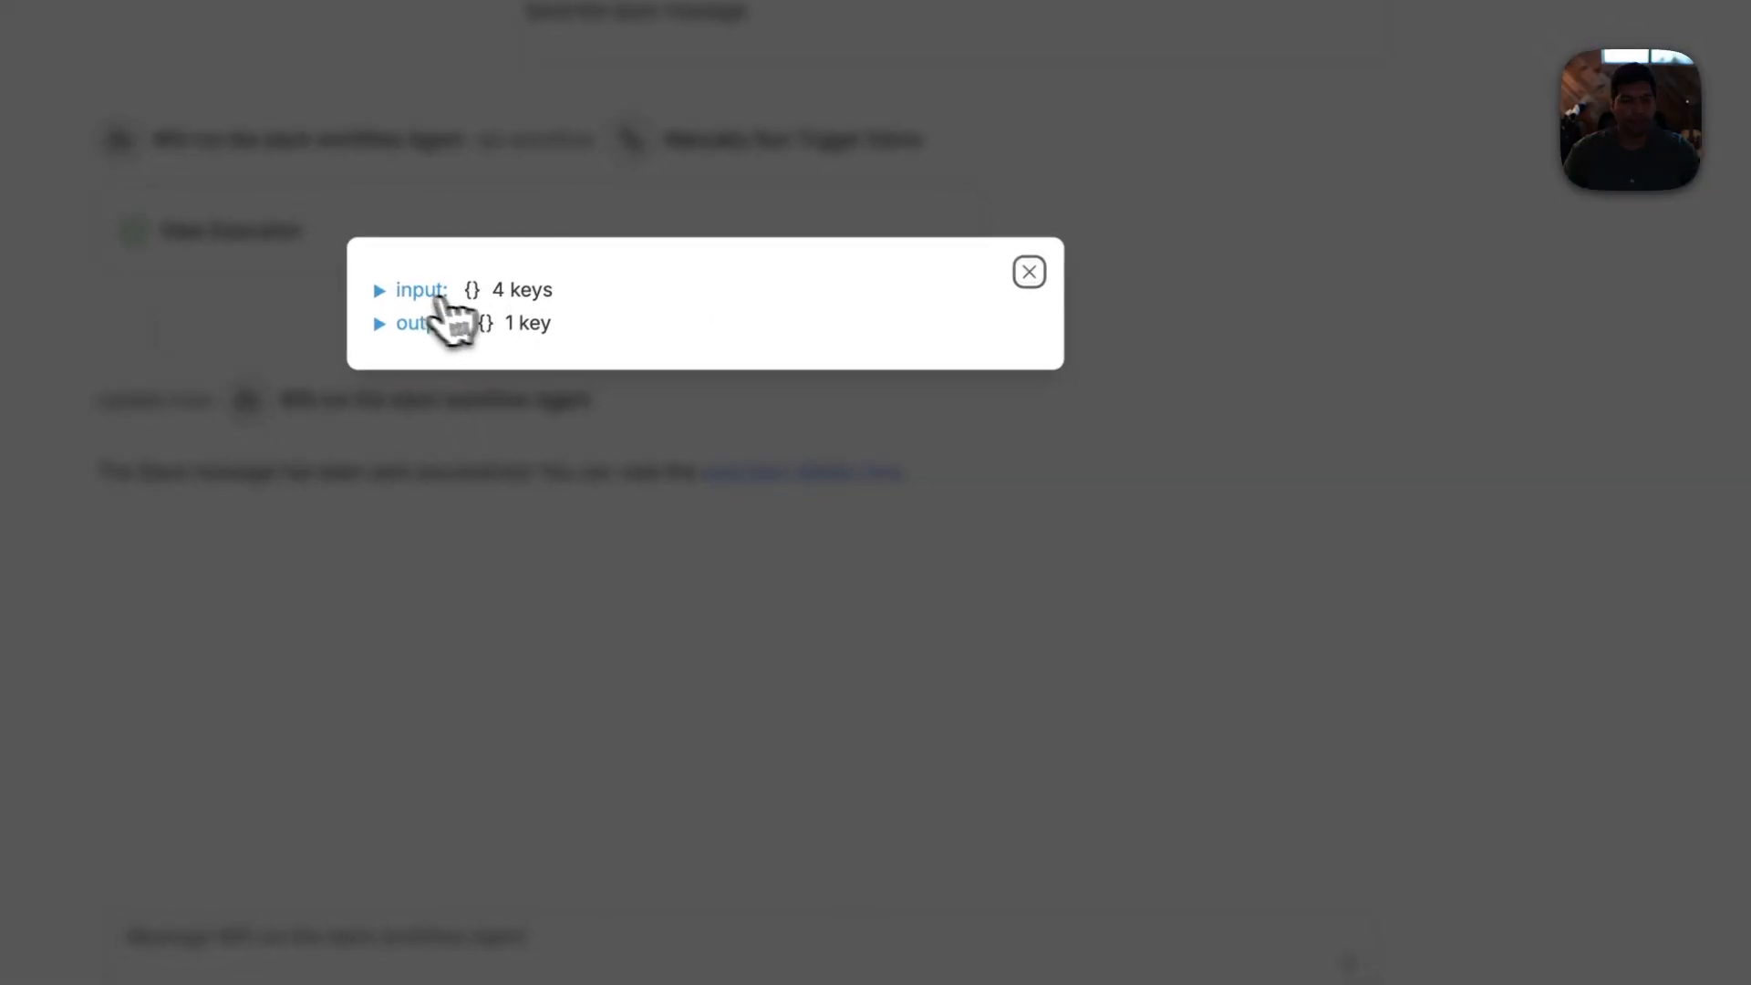
click(438, 297)
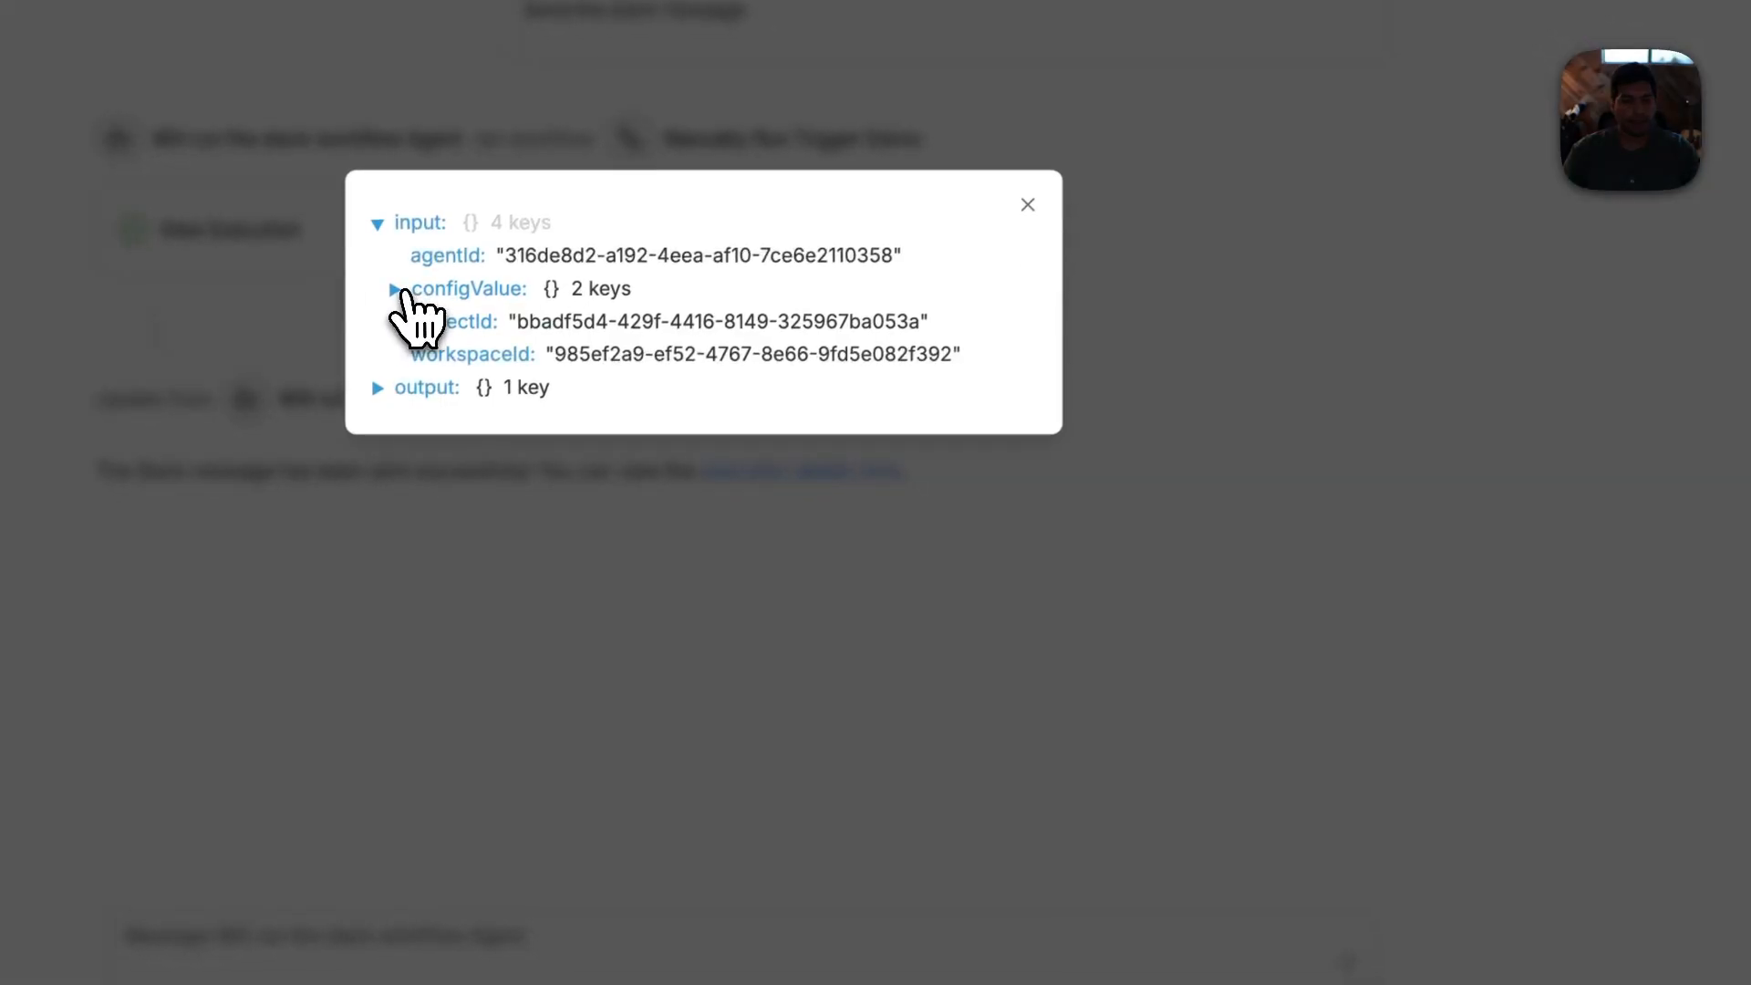
click(407, 289)
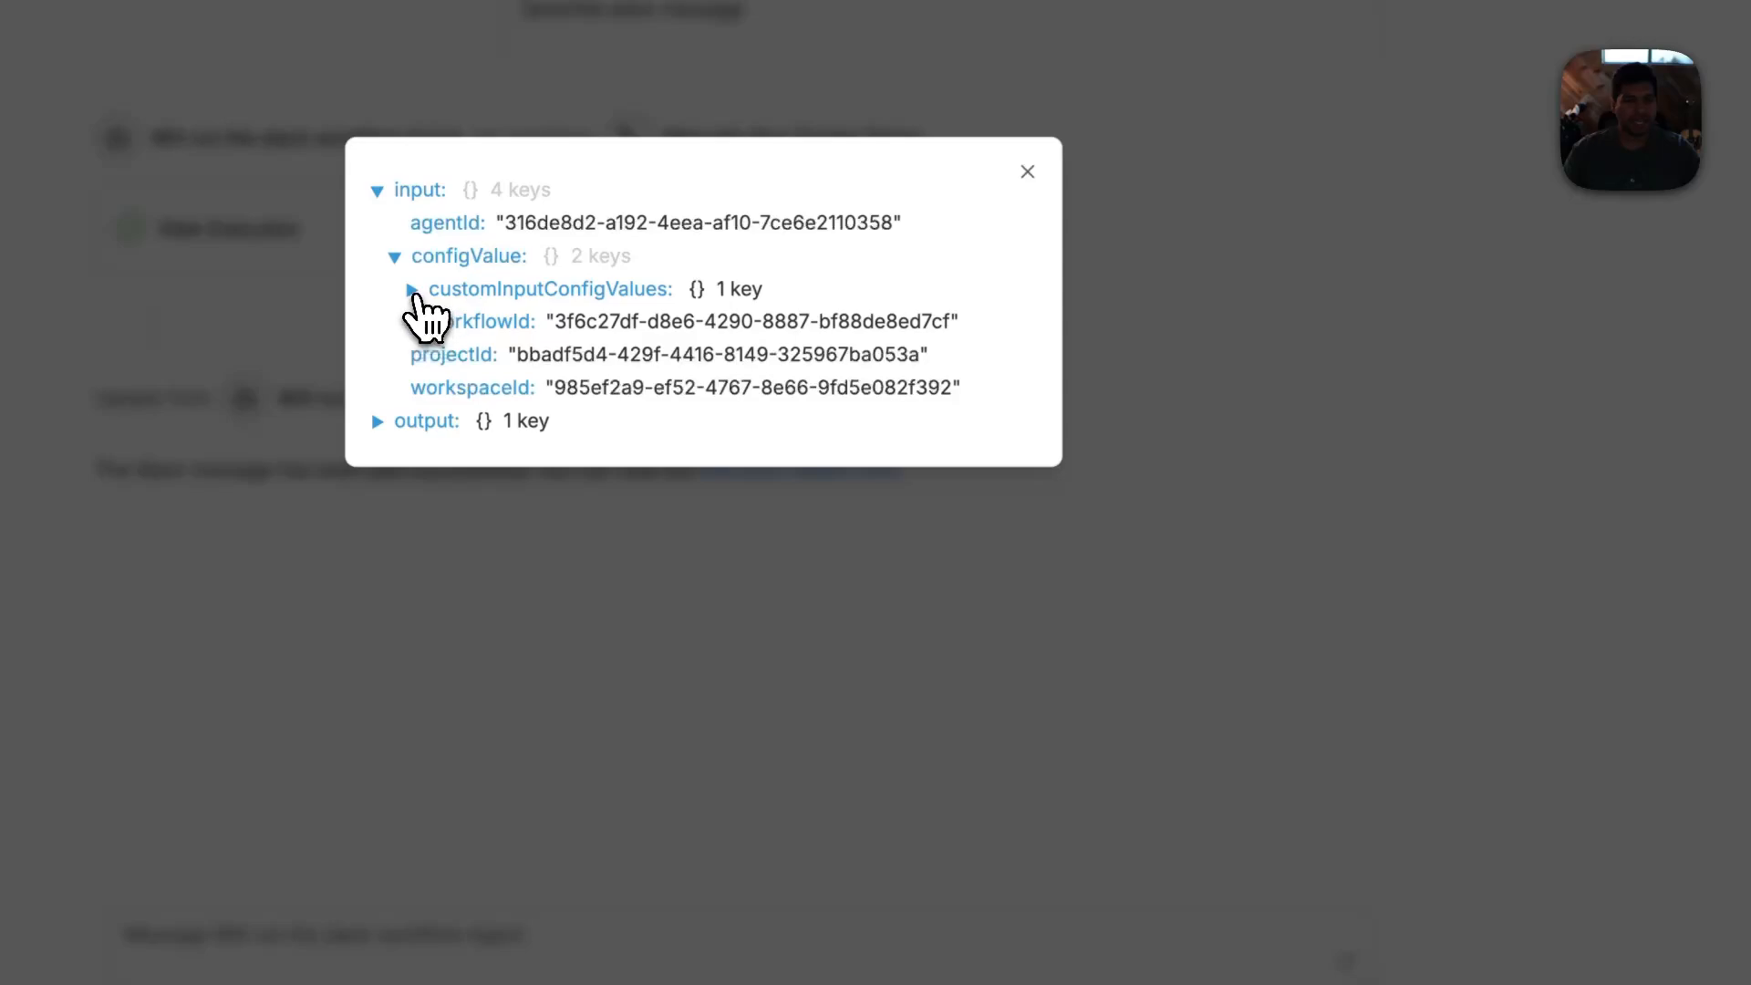
click(415, 290)
drag(554, 308, 1247, 328)
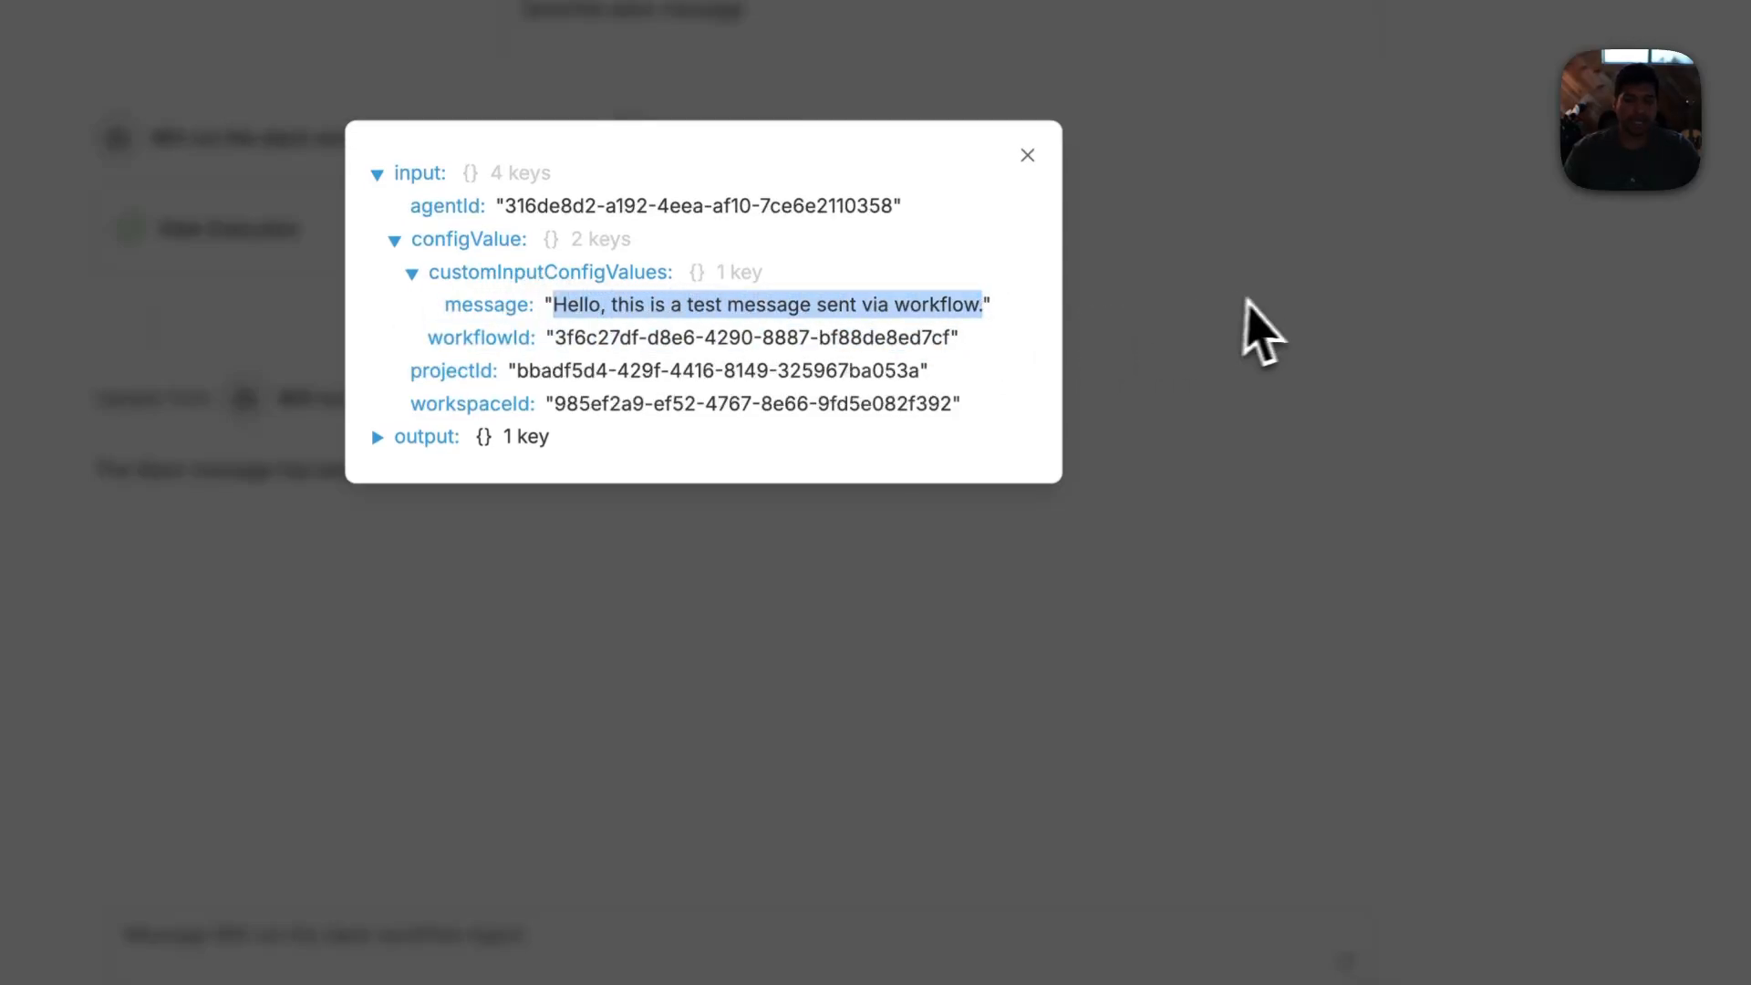
click(1271, 315)
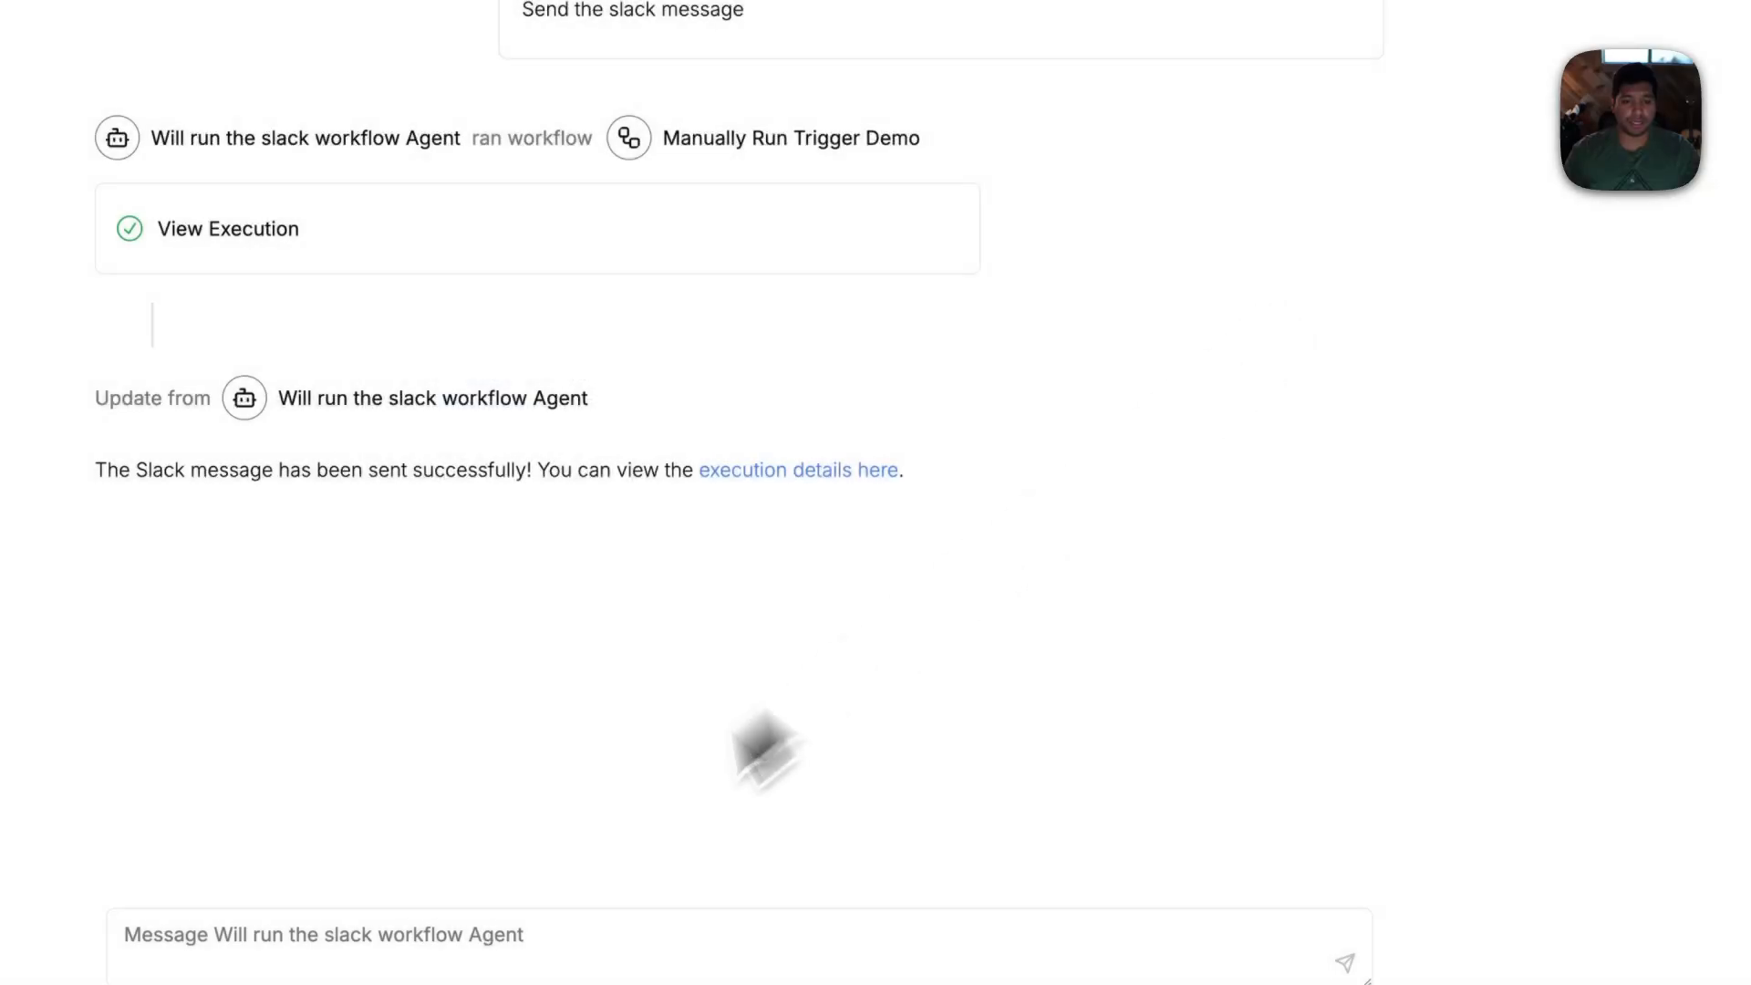
Send the agent the follow-up request "Do it again but say hello!!!"
click(503, 935)
text(Do it again, )
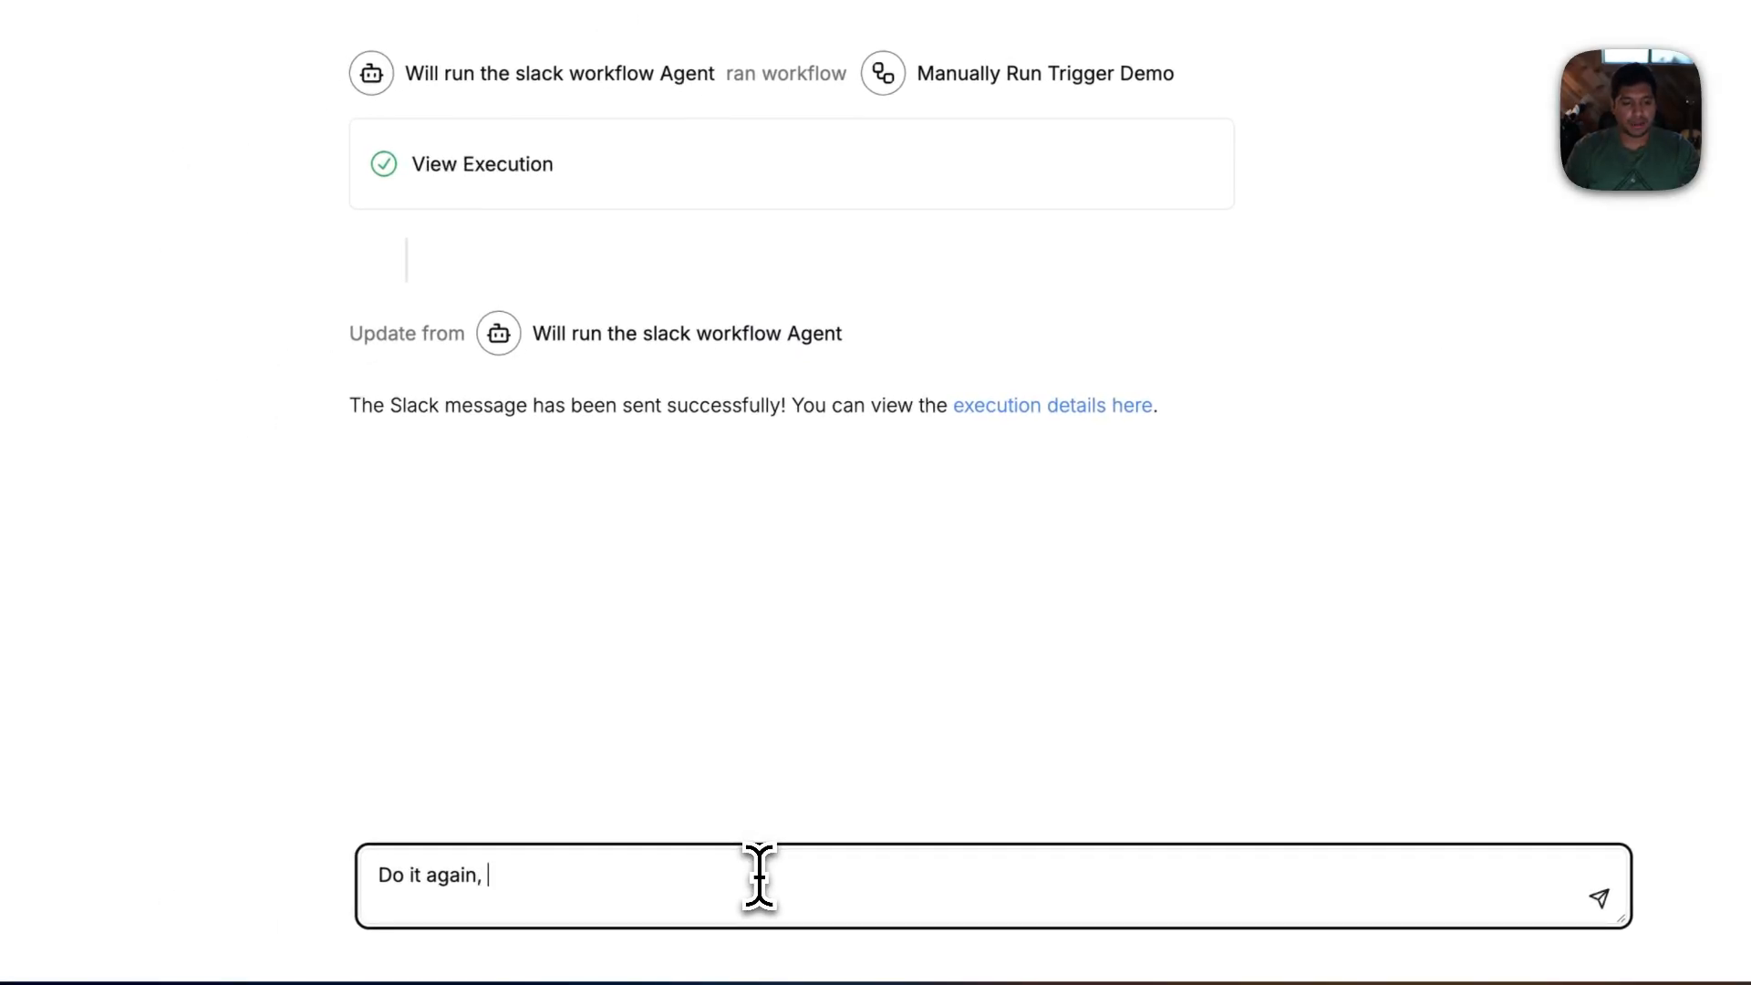
text(t say hello!!!)
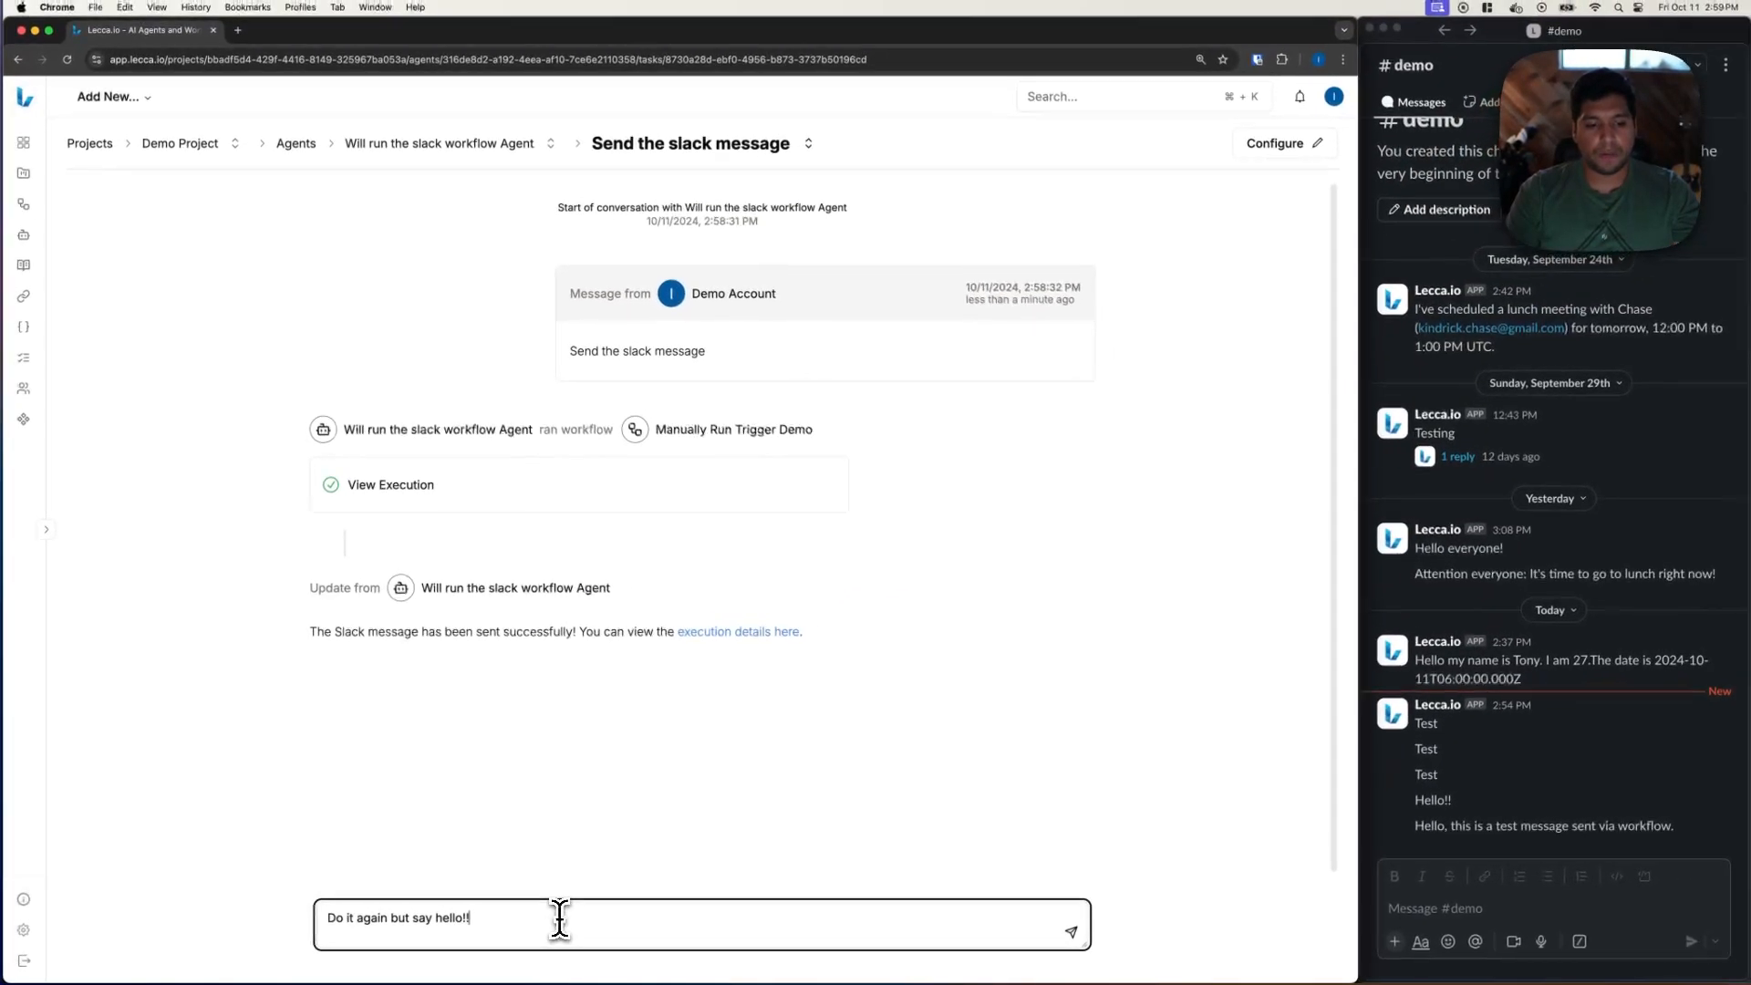
key(Return)
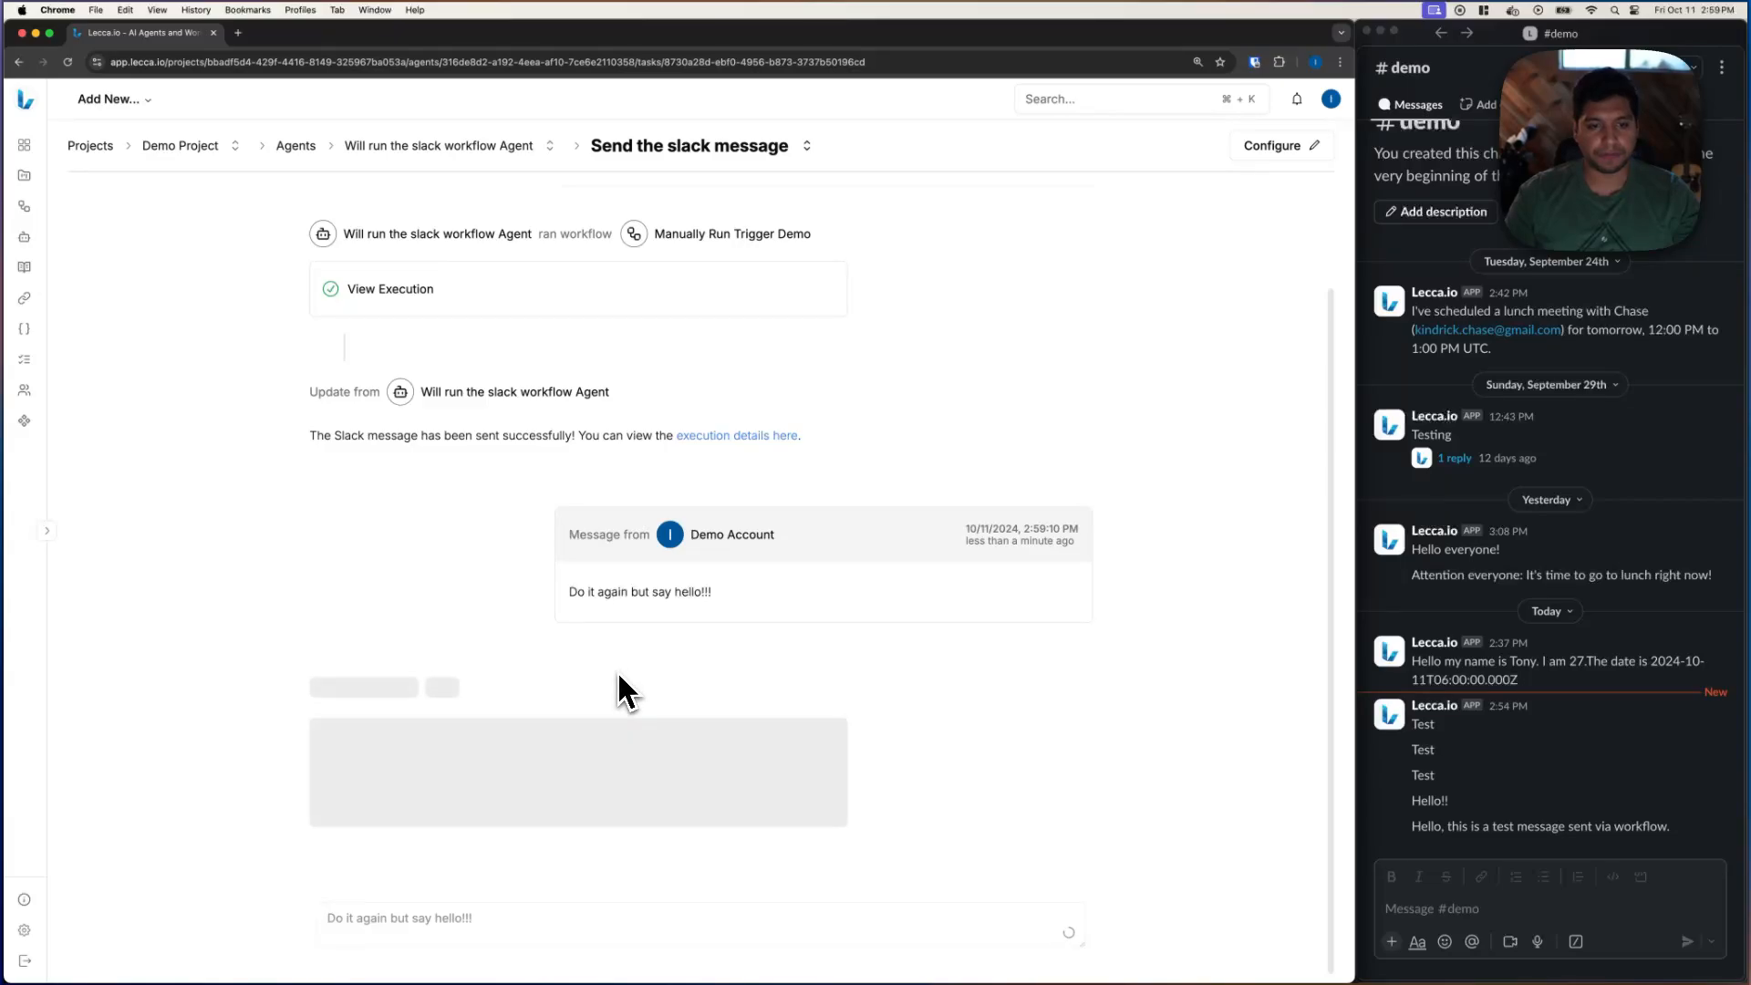
Check the Slack demo channel for the message sent by the follow-up request, and return to the agent chat
click(1448, 809)
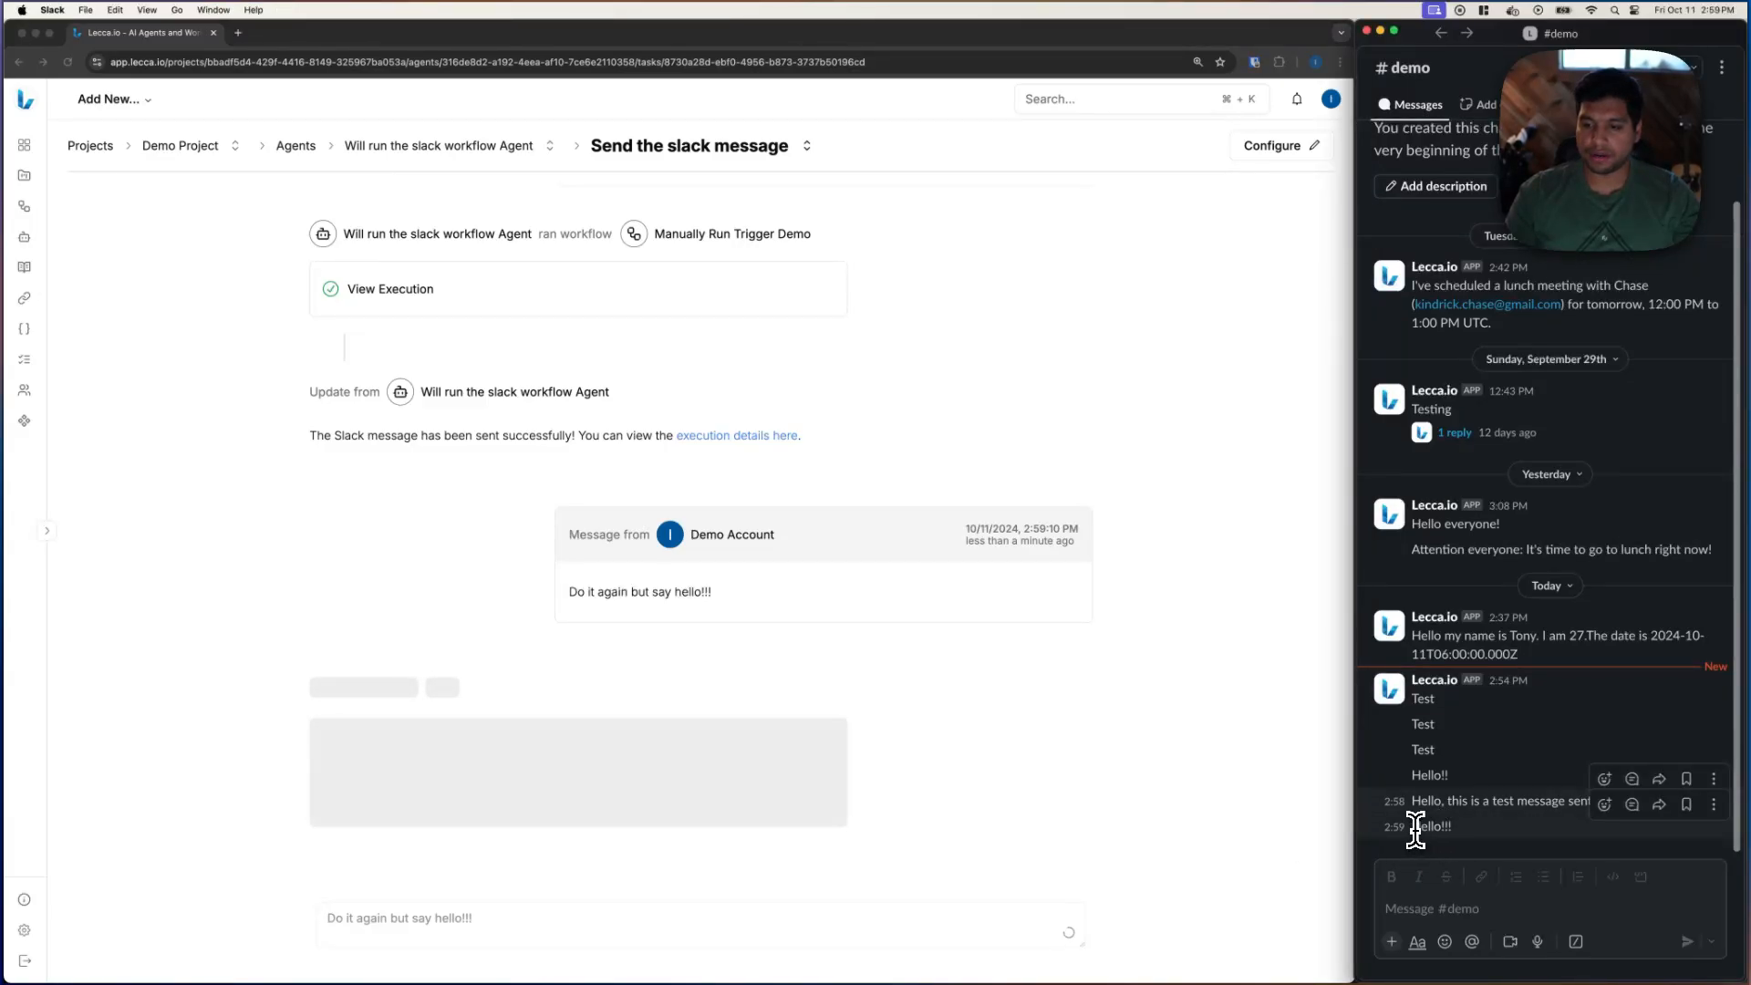
drag(1414, 828, 1477, 844)
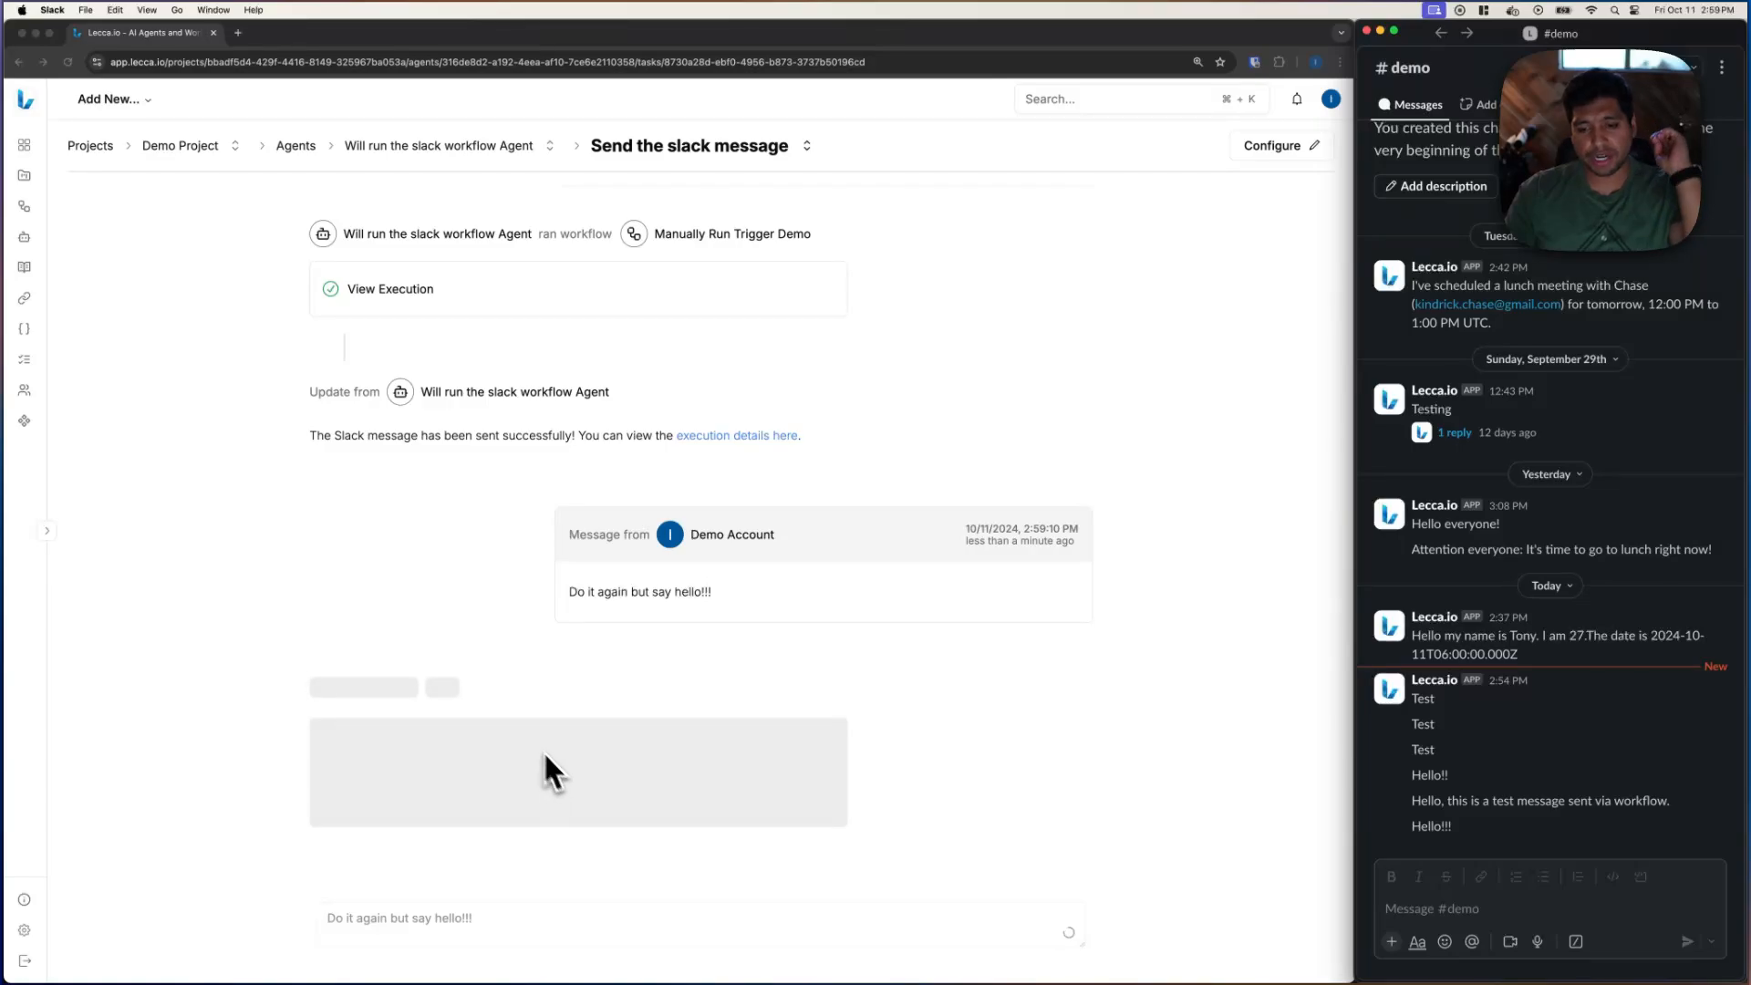
click(645, 710)
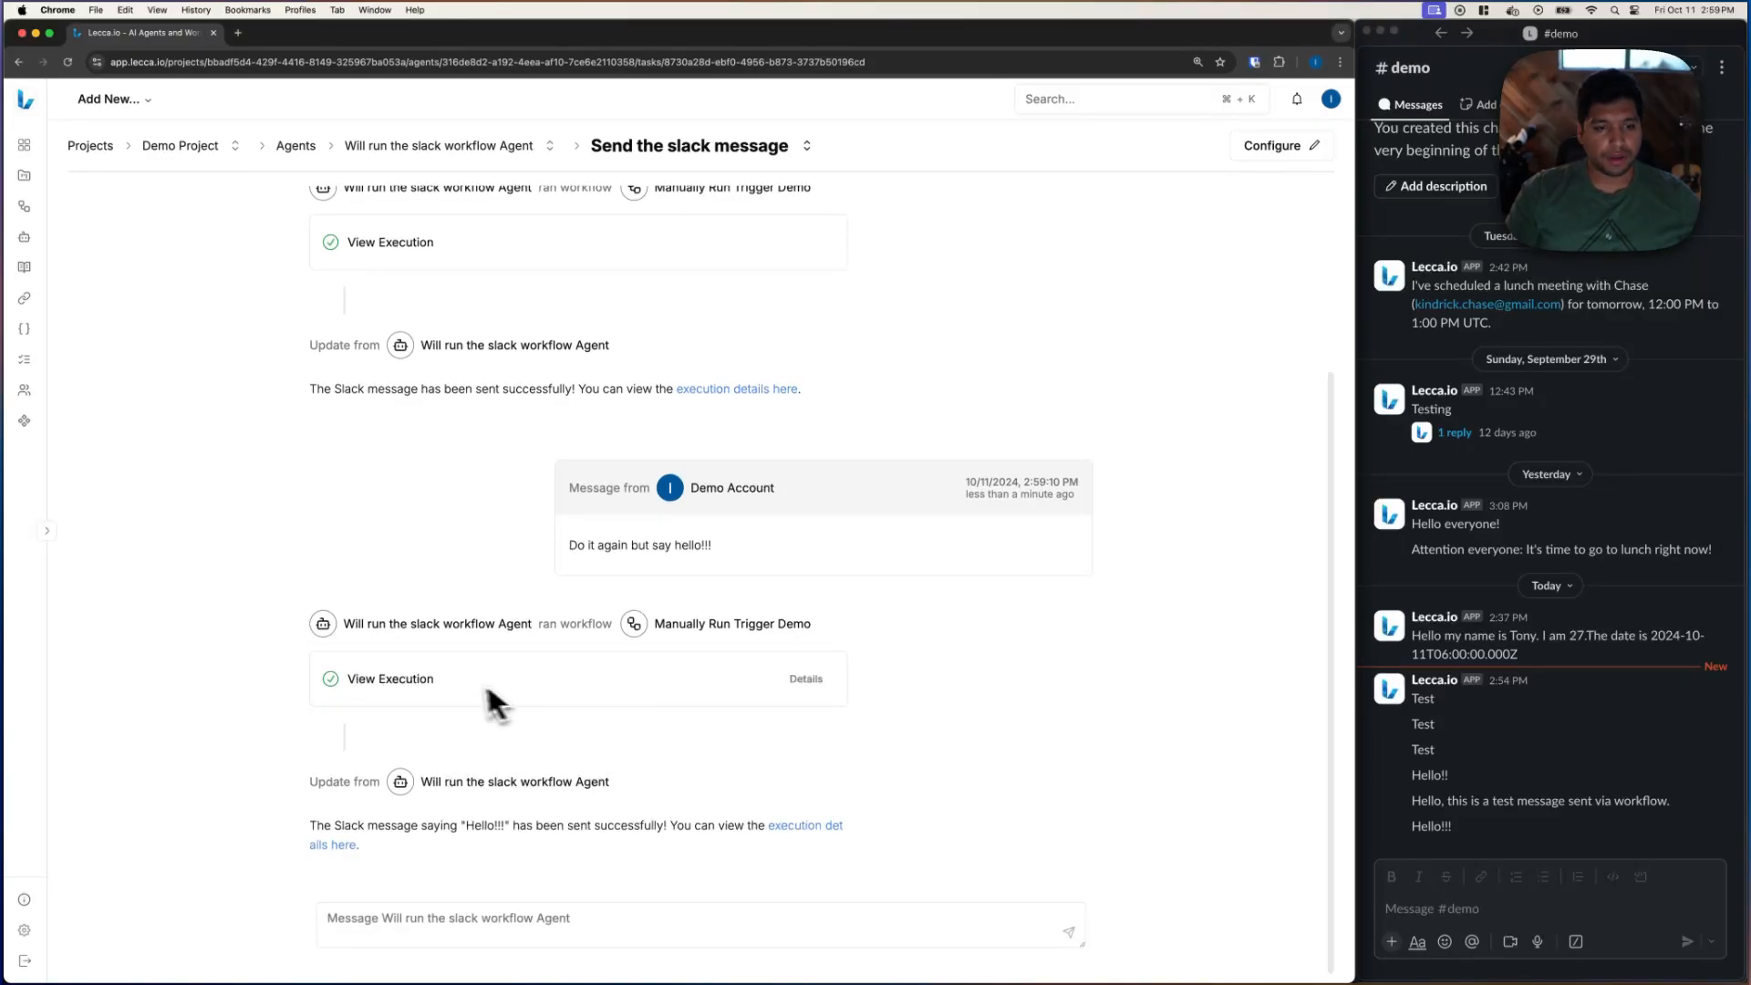
Inspect the custom input message in the second workflow execution's details, and close the details
click(786, 686)
click(482, 523)
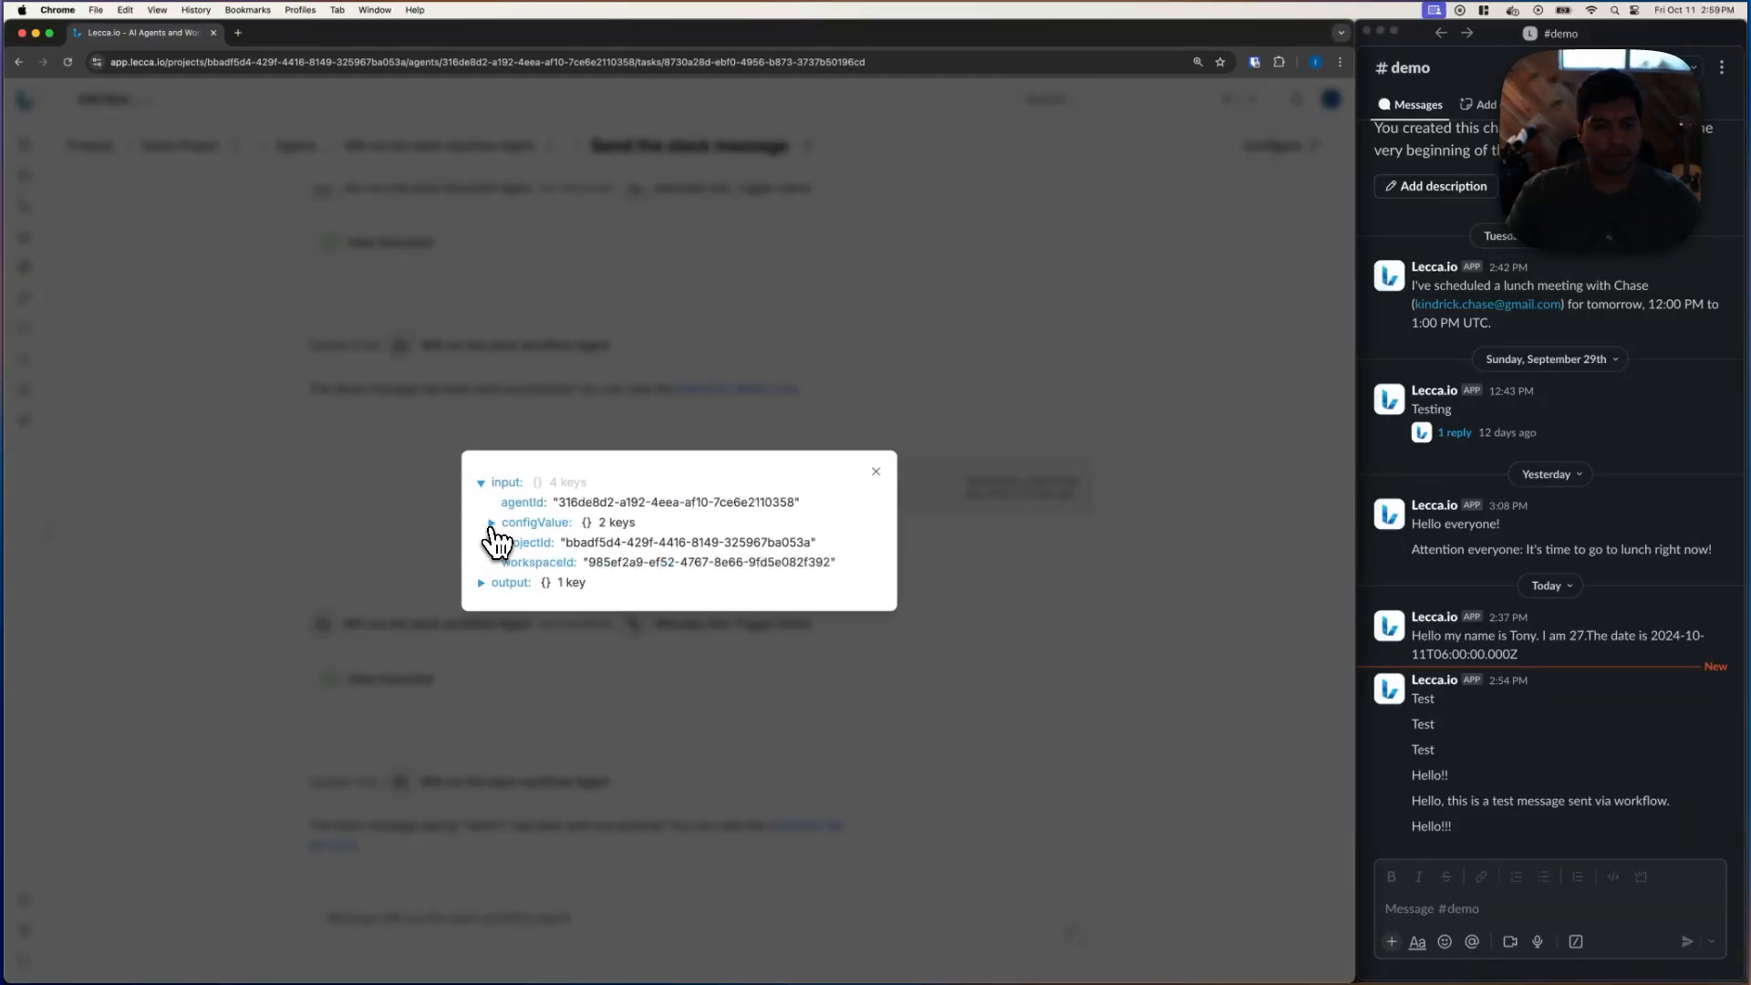
click(492, 527)
click(527, 526)
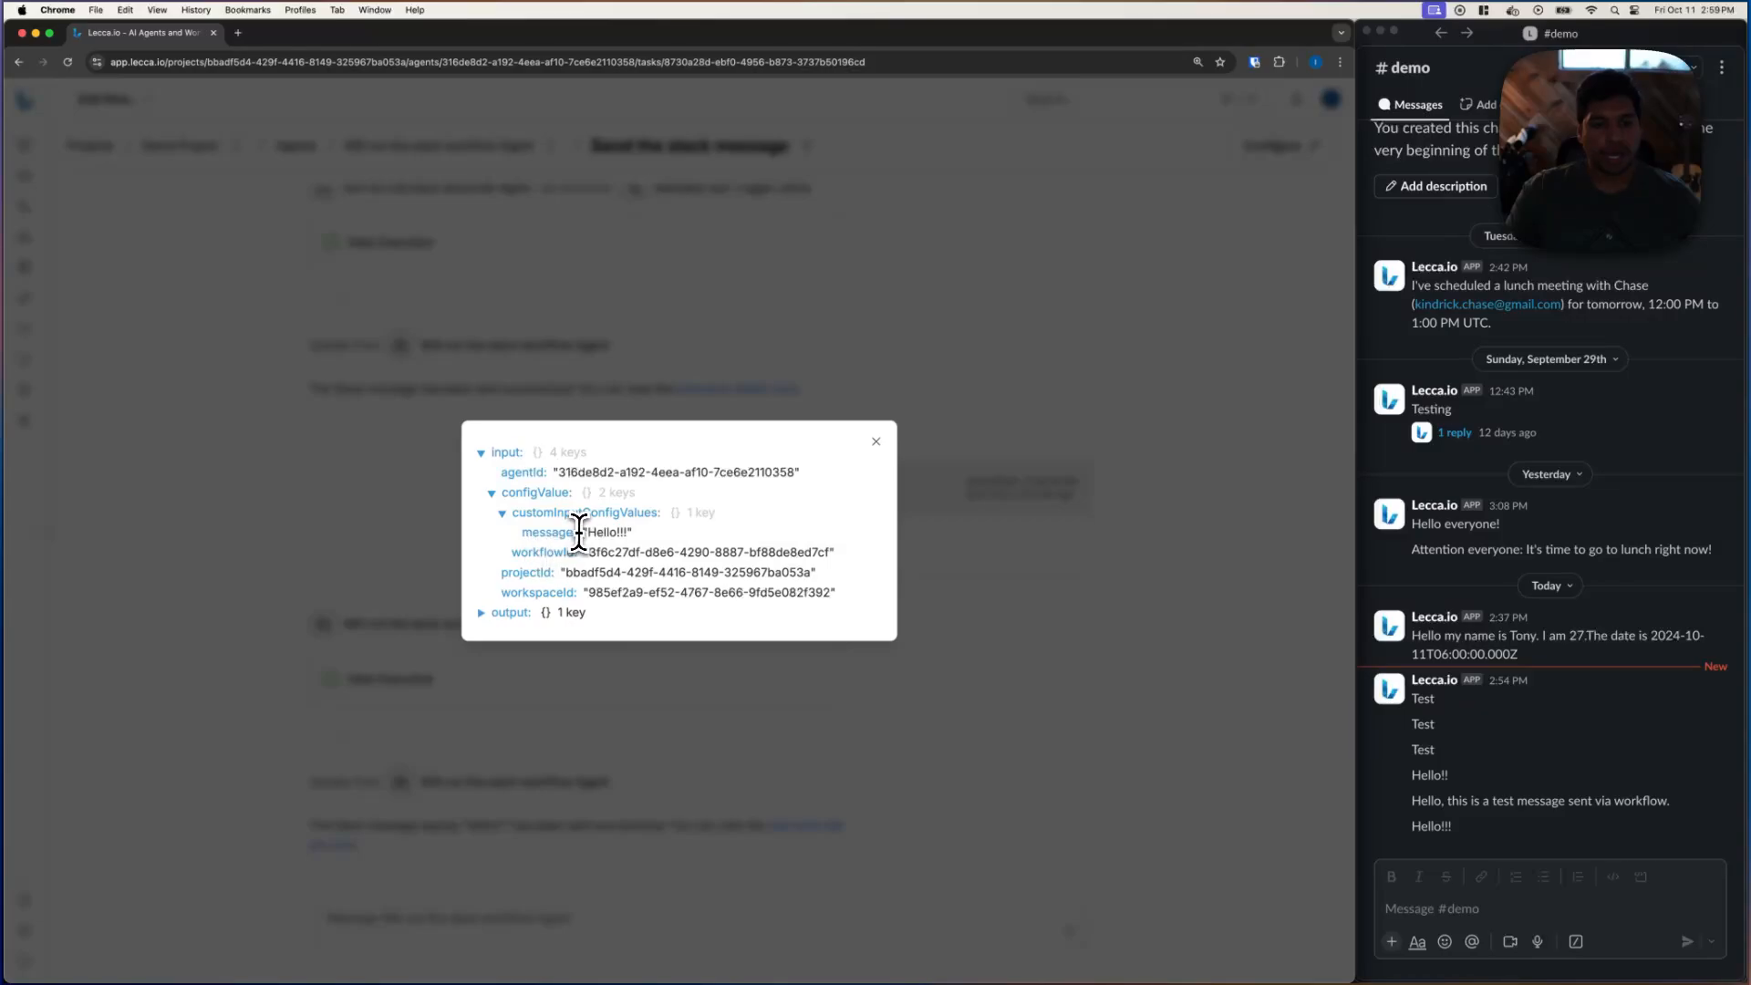
click(912, 547)
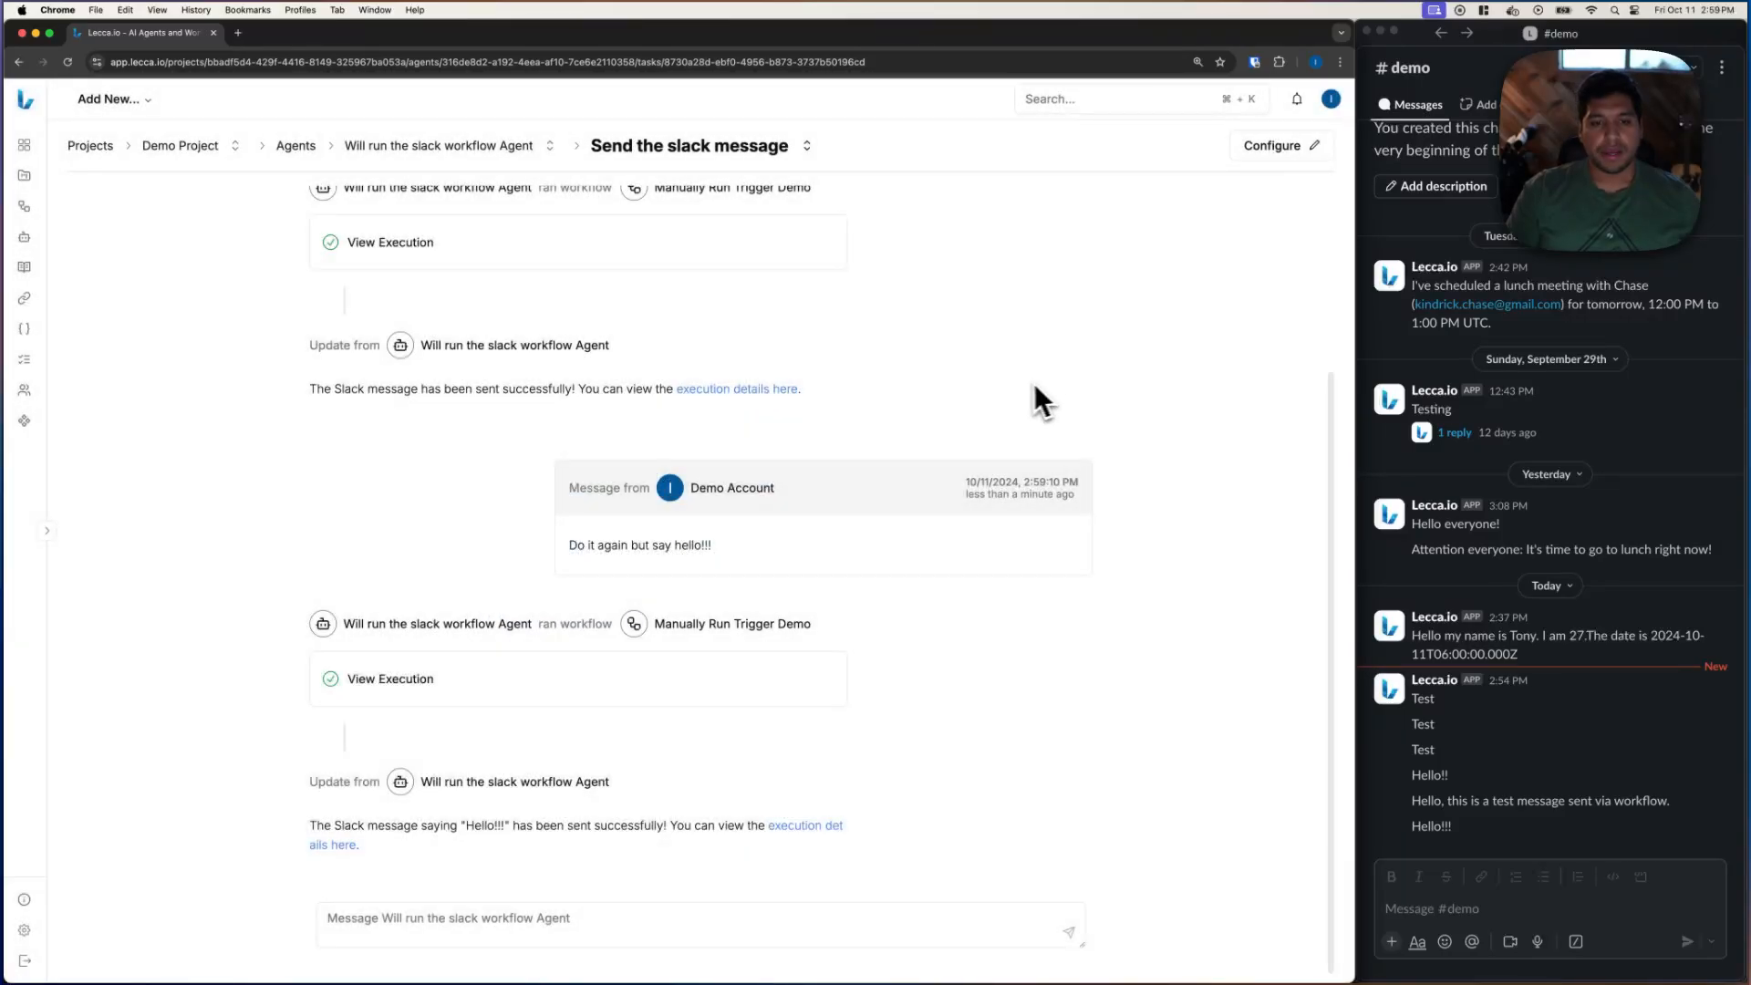